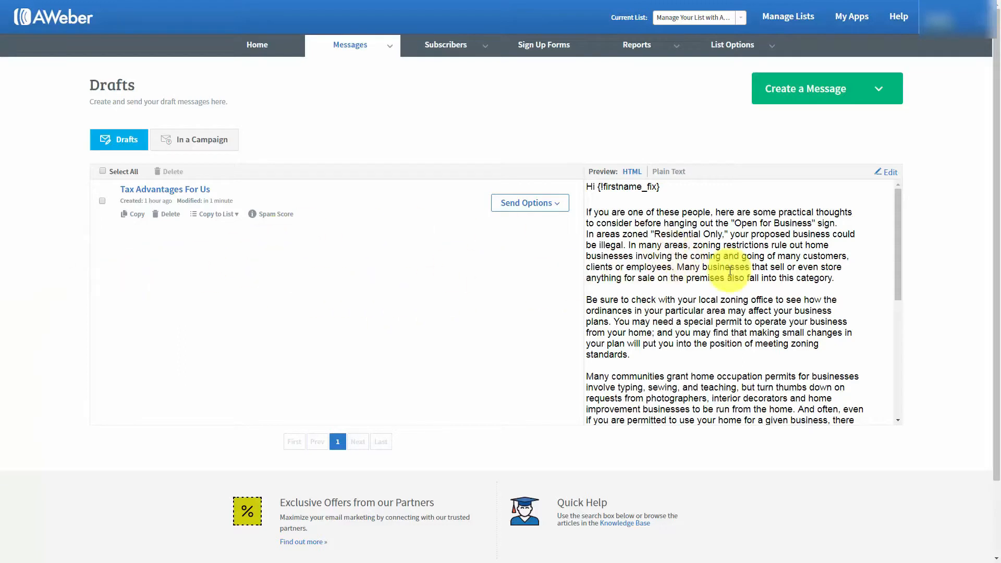
left_click(888, 174)
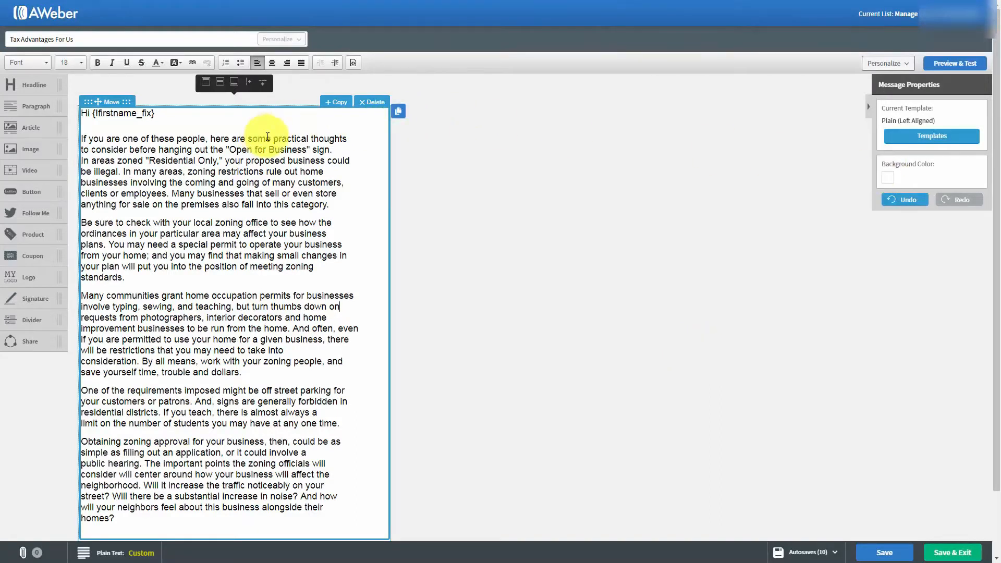
left_click(334, 206)
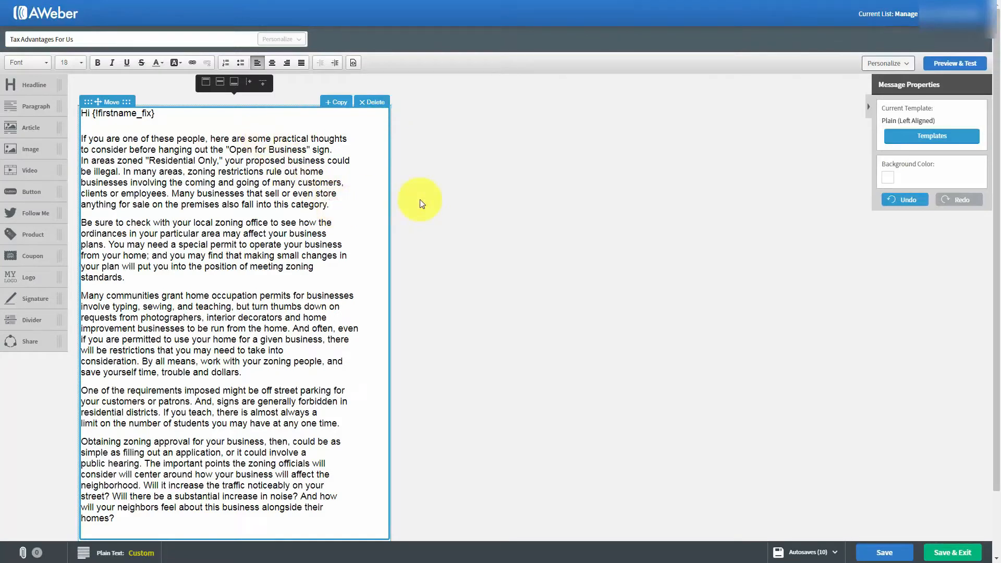
key("Return")
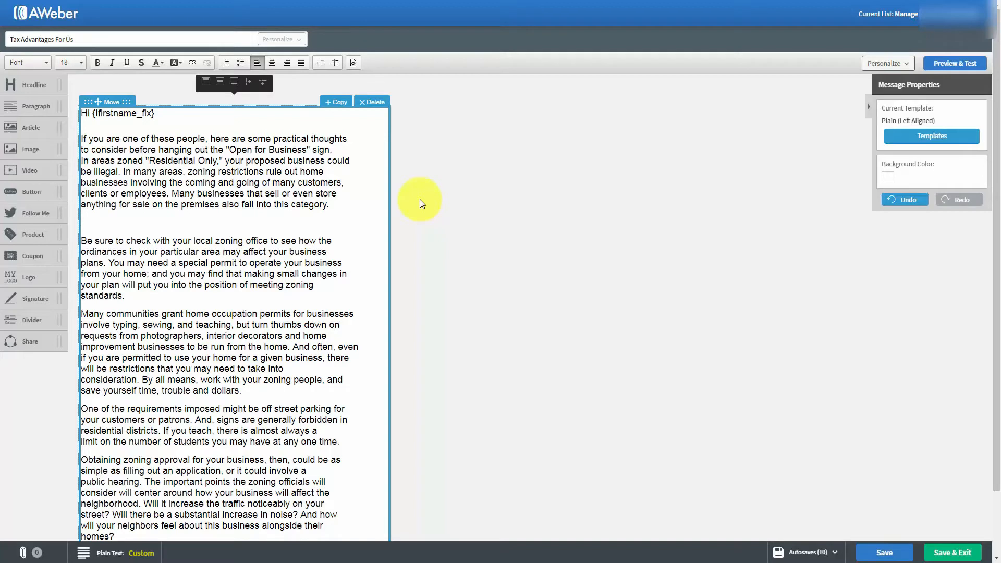
type("http://haon.biz/cfwop/")
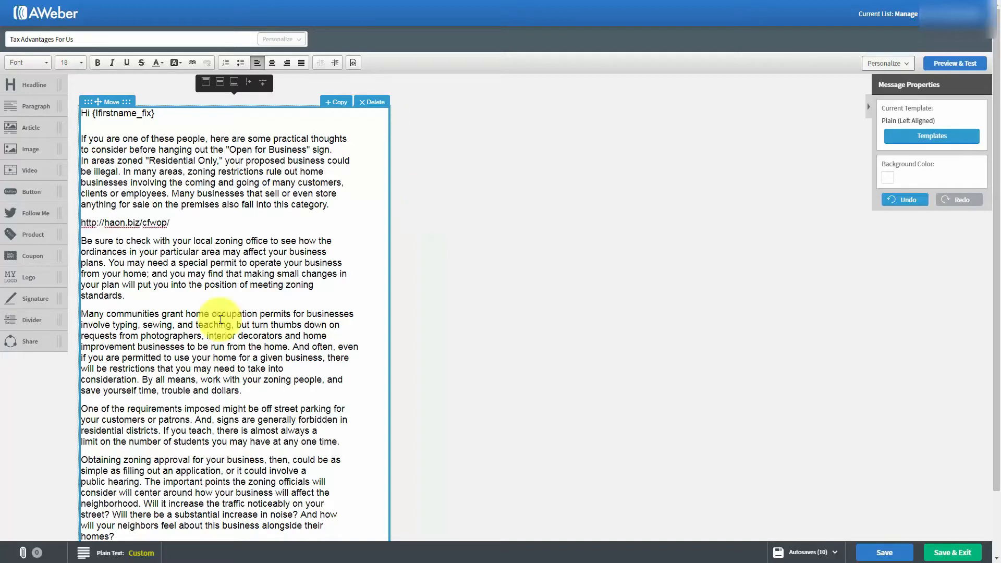
left_click(222, 313)
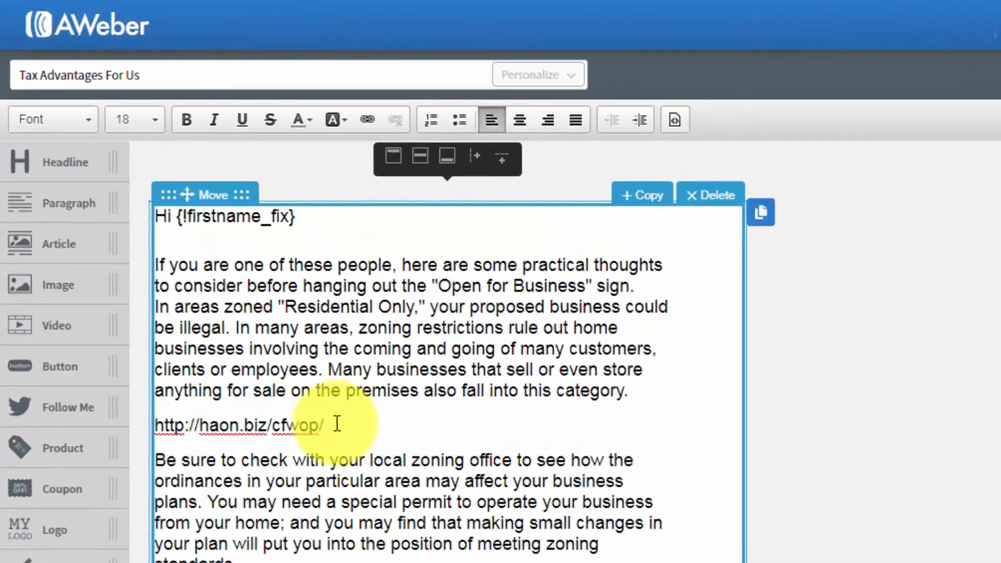
left_click_drag(334, 426, 154, 420)
key("ctrl+c")
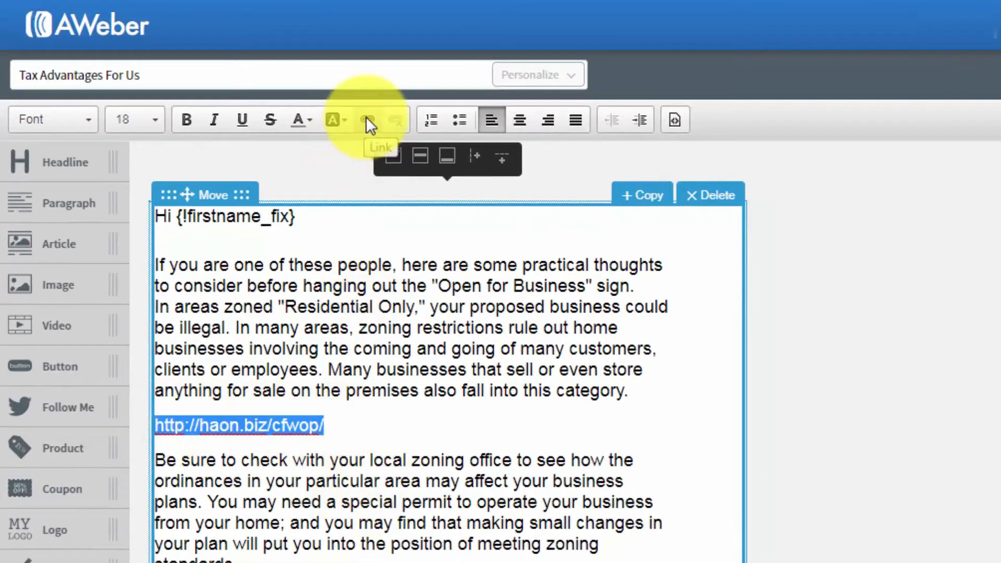
left_click(367, 121)
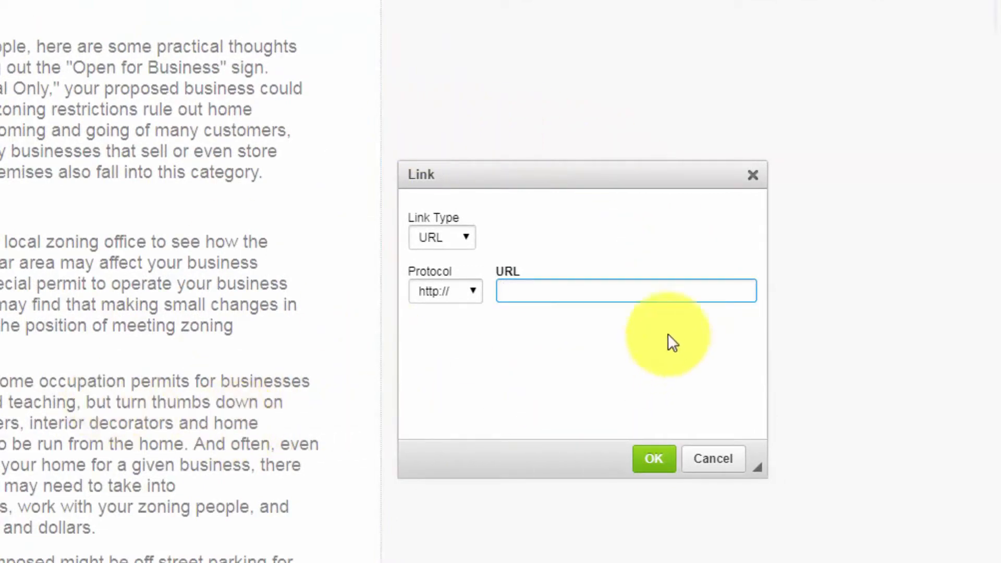
left_click(511, 291)
right_click(509, 290)
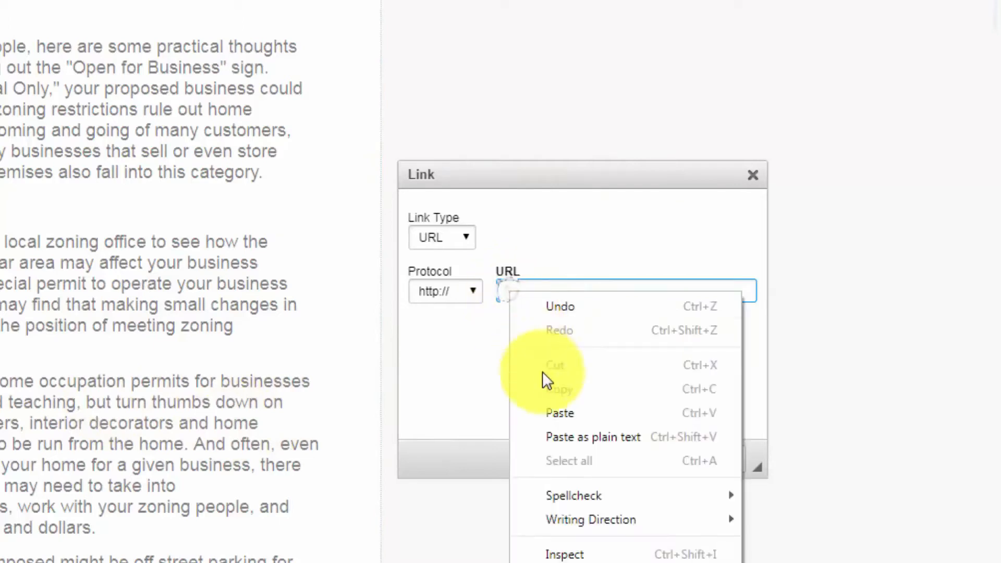
left_click(555, 409)
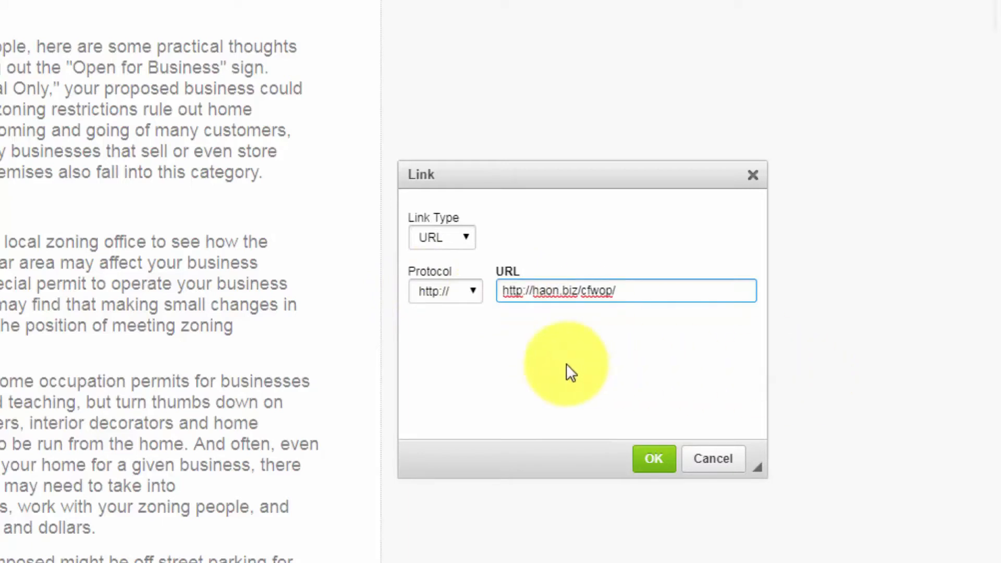
key("BackSpace")
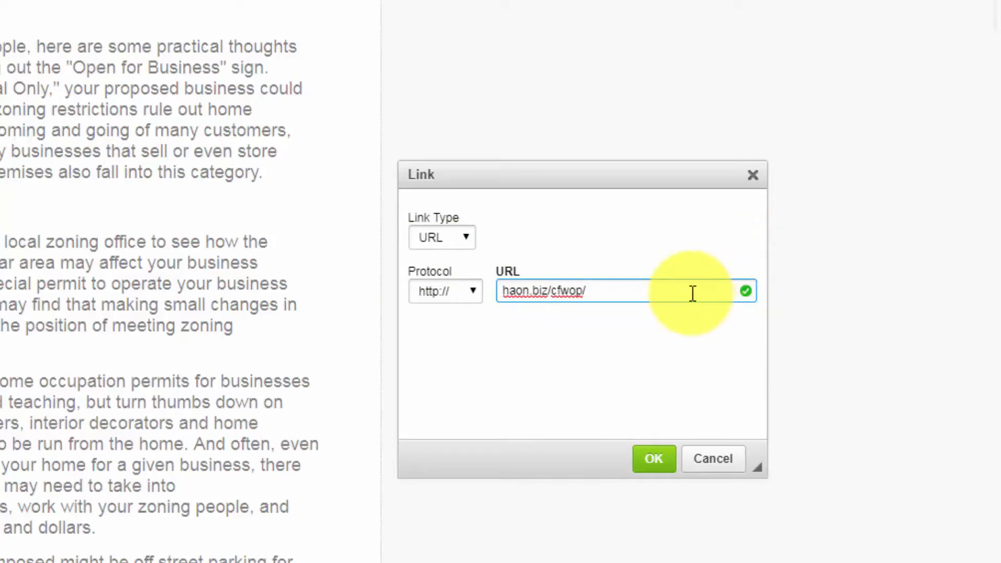
left_click(654, 459)
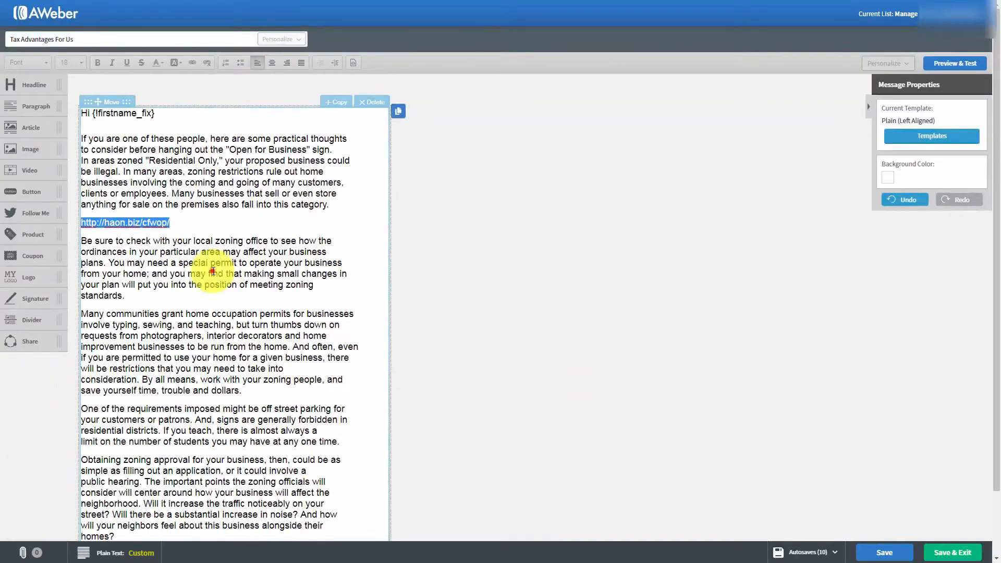
Step: Link the words 'you may find' in the second paragraph to haon.biz/cfwop/
left_click(164, 285)
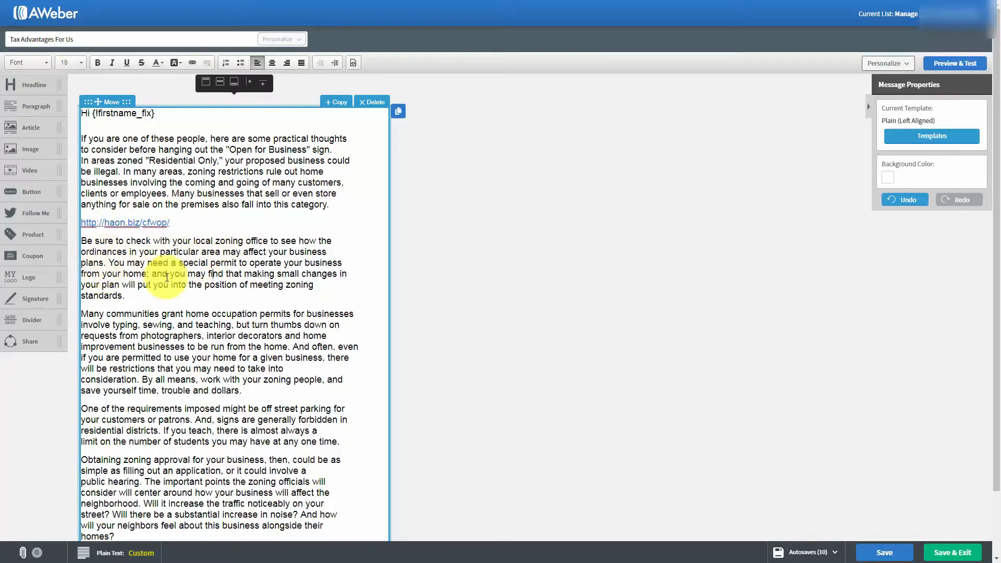
left_click_drag(172, 274, 218, 273)
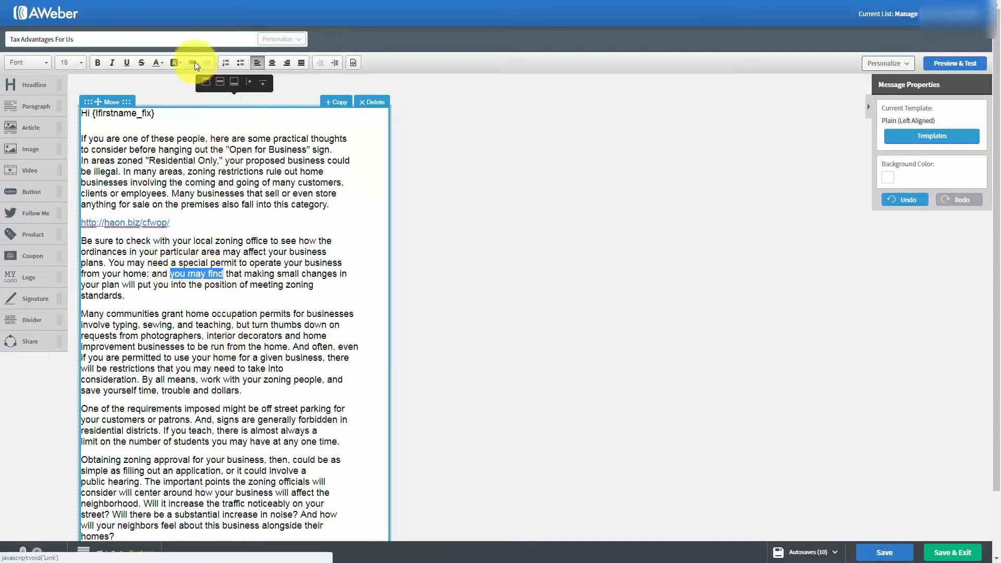
left_click(193, 63)
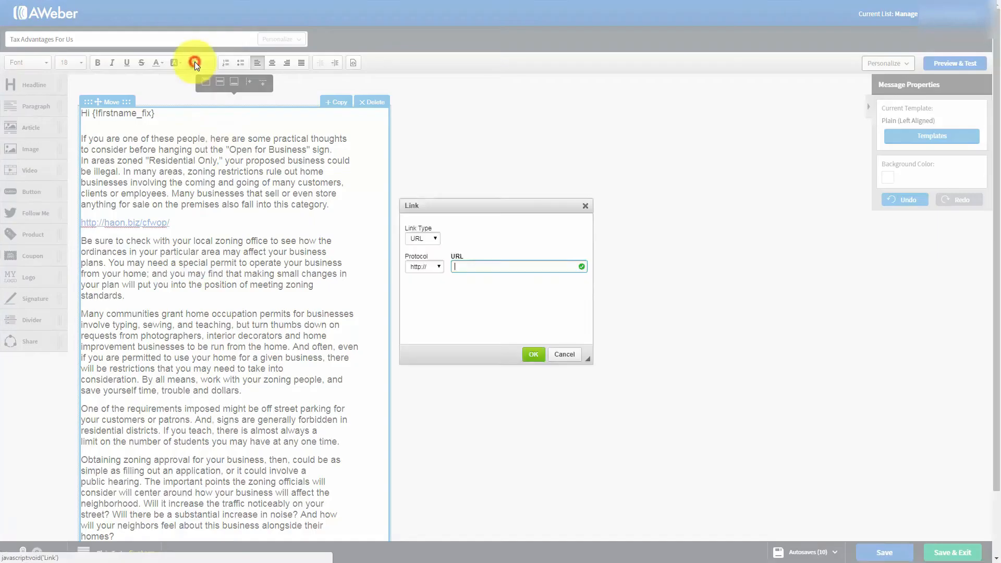
left_click(463, 264)
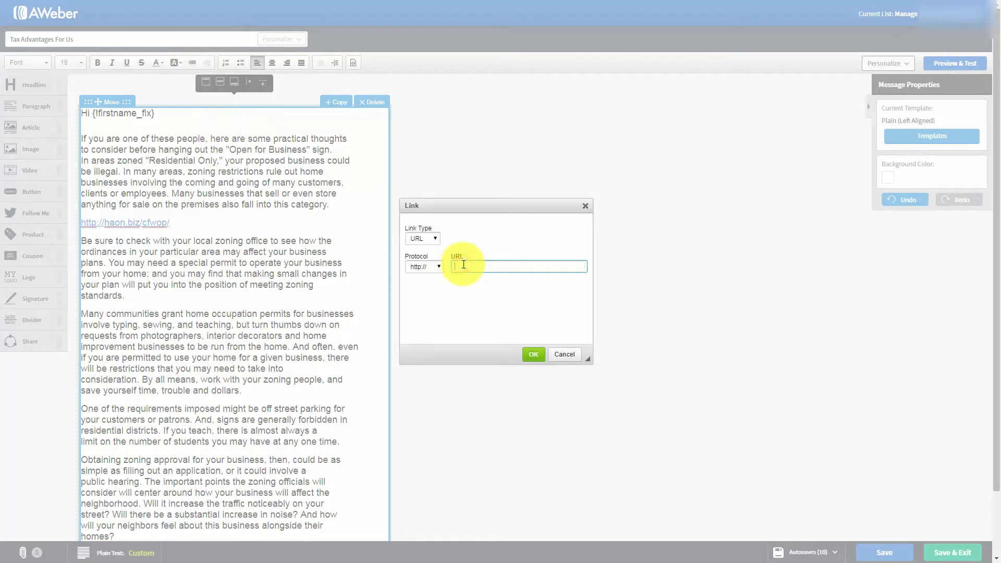
type("haon.biz/cfwop/")
left_click(532, 357)
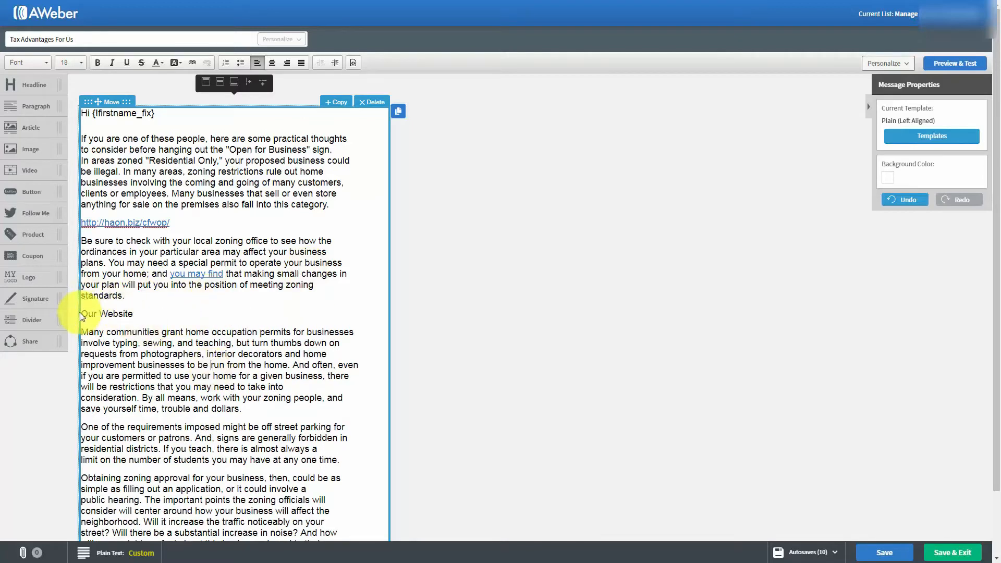
Step: Link the 'Our Website' line to haon.biz/cfwop/
left_click_drag(82, 313, 133, 314)
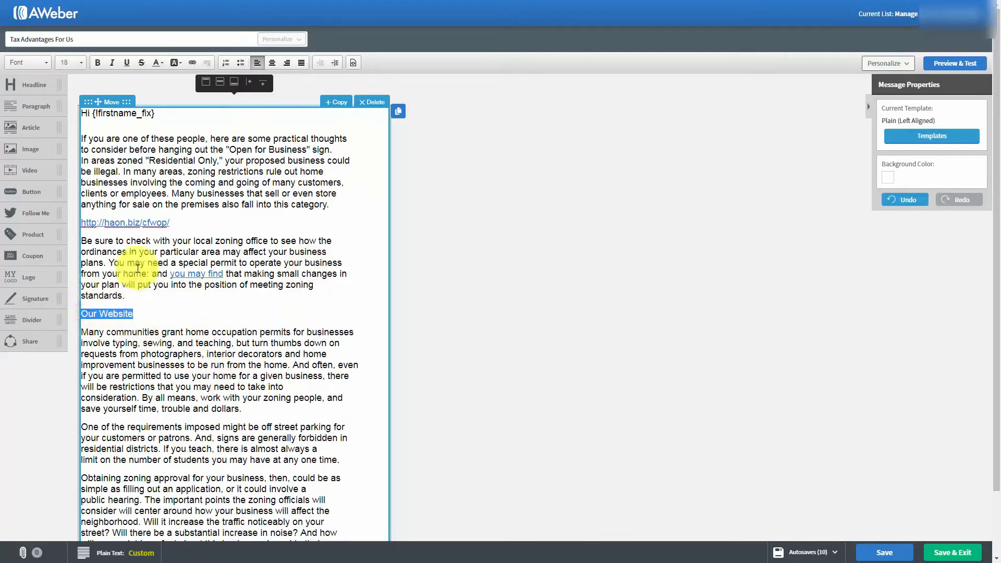
left_click(191, 63)
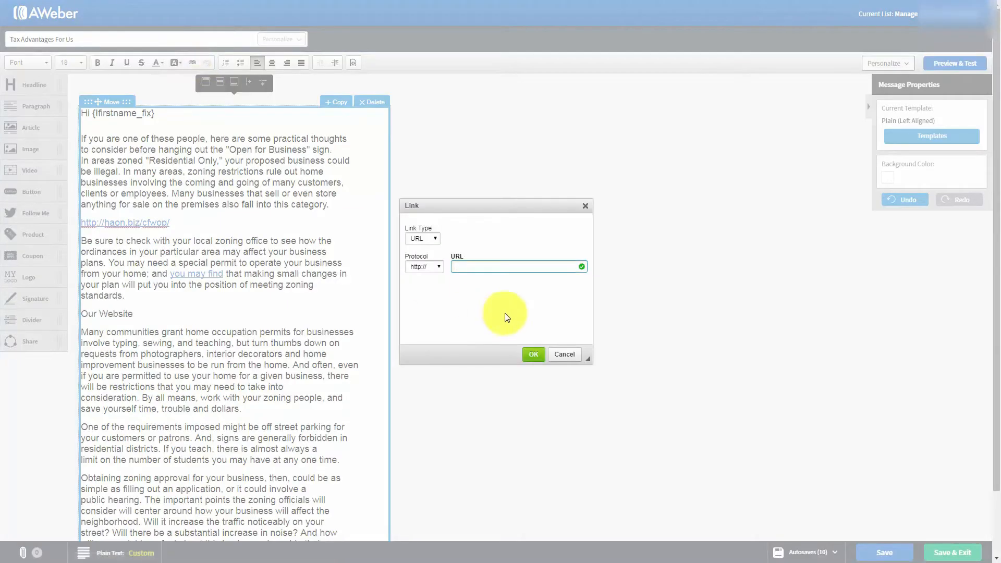
type("haon.biz/cfwop/")
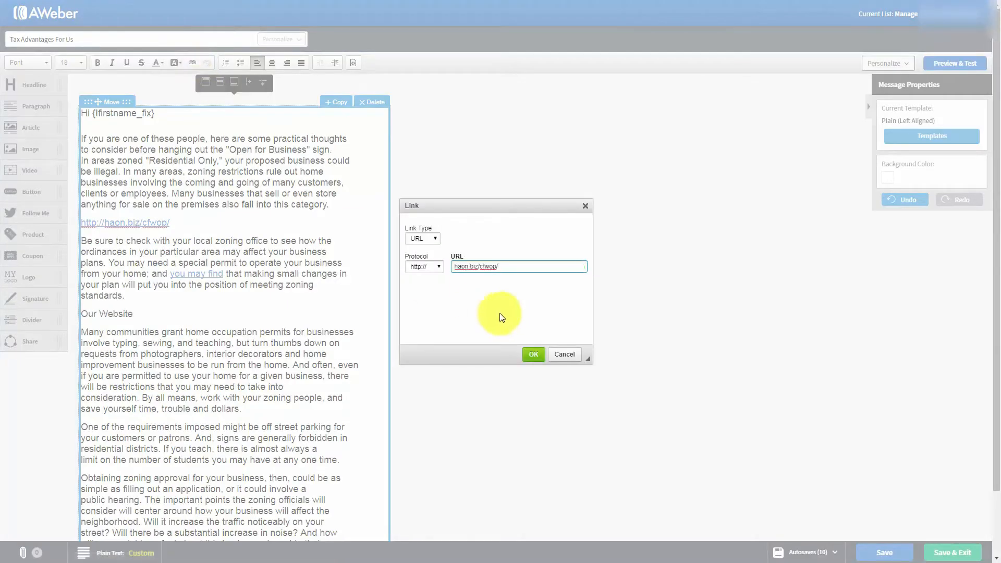
left_click(533, 355)
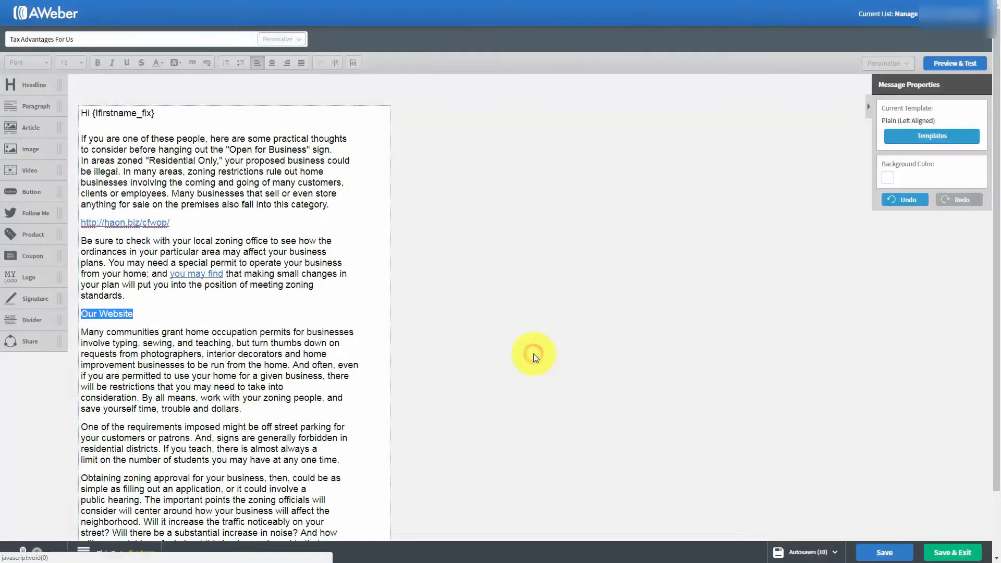
left_click(318, 345)
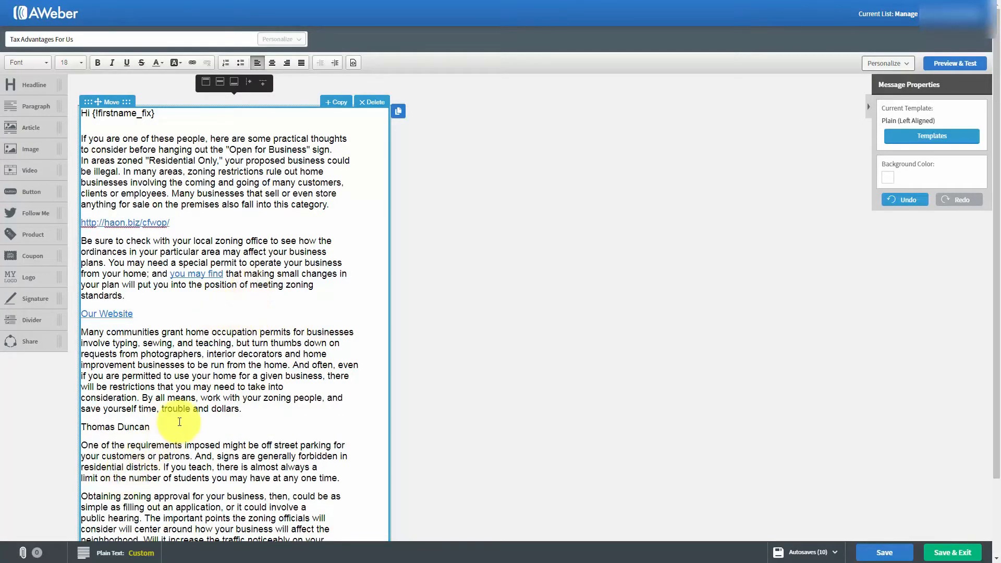
Step: Make the name line an E-mail link with a preset subject and the body 'I'd Like One Please'
left_click_drag(81, 427, 87, 427)
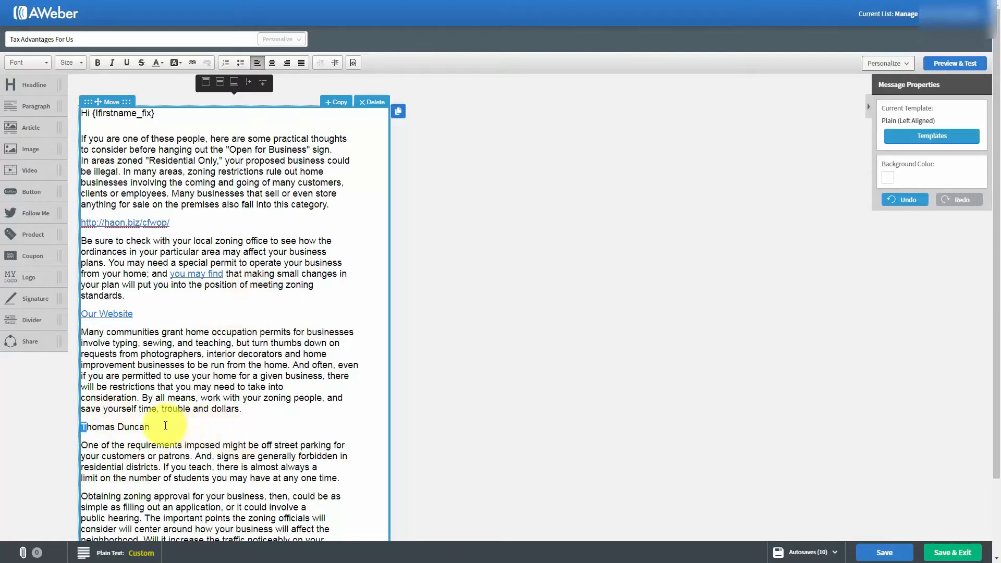
left_click_drag(165, 426, 292, 419)
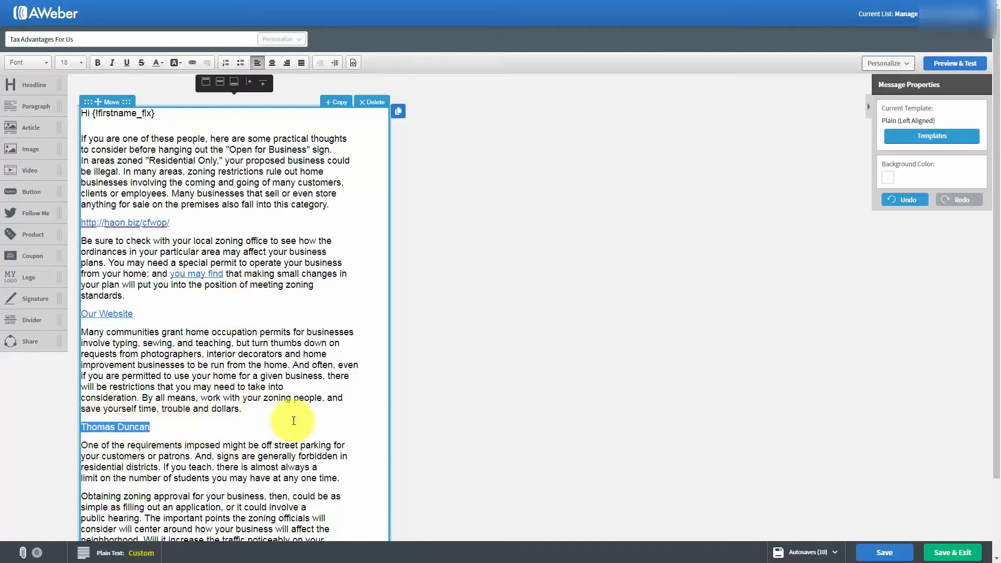
left_click(157, 62)
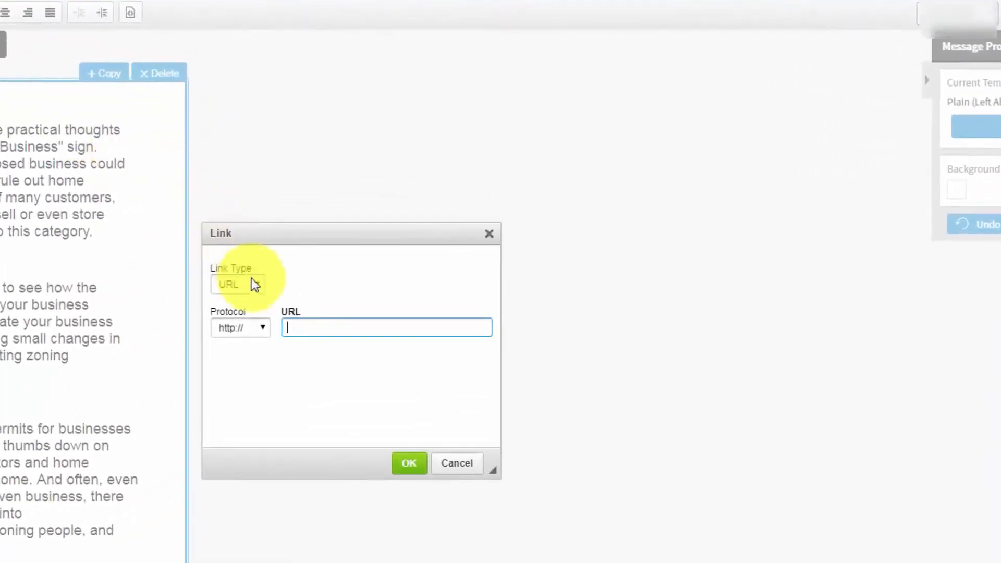
left_click(252, 284)
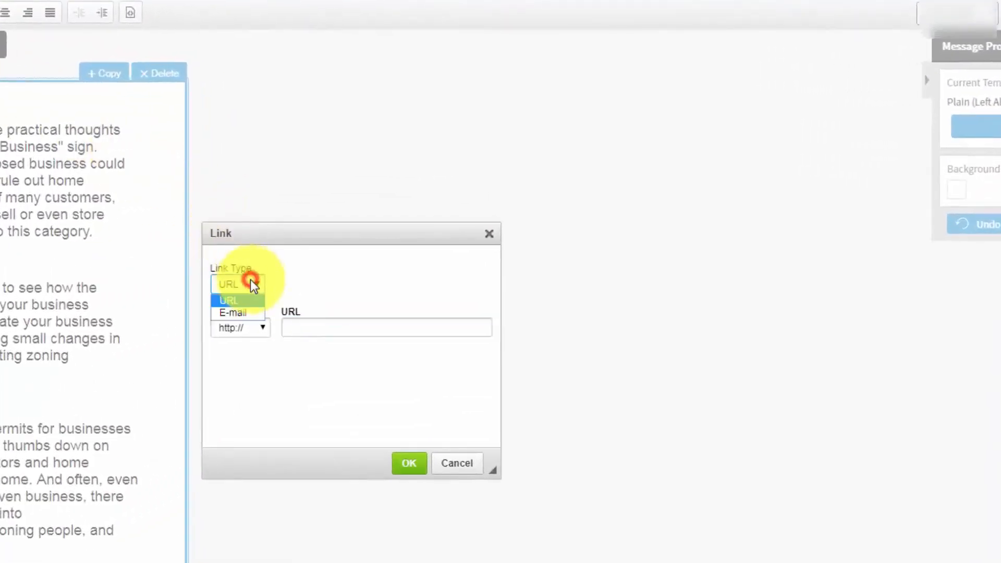
left_click(236, 313)
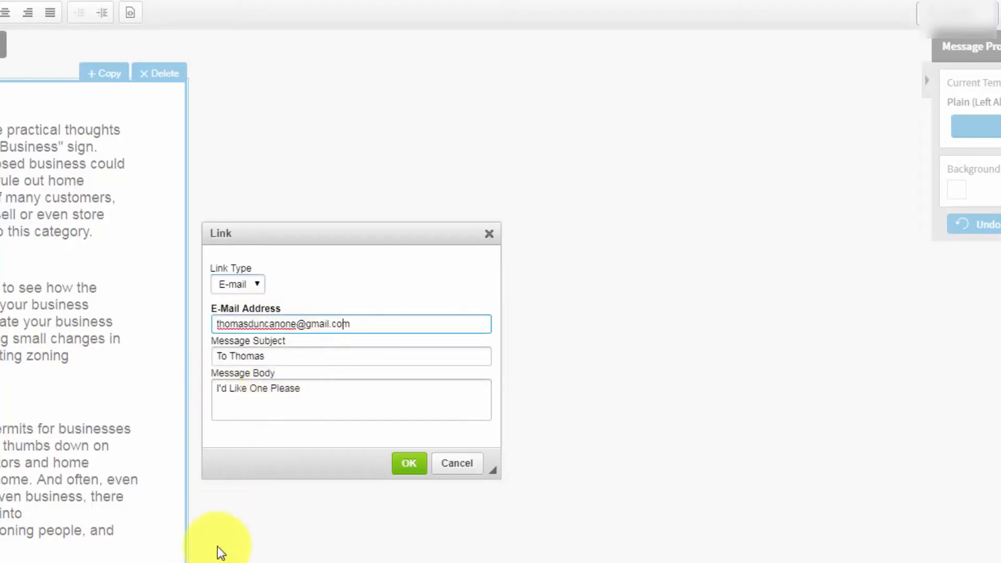
left_click(408, 463)
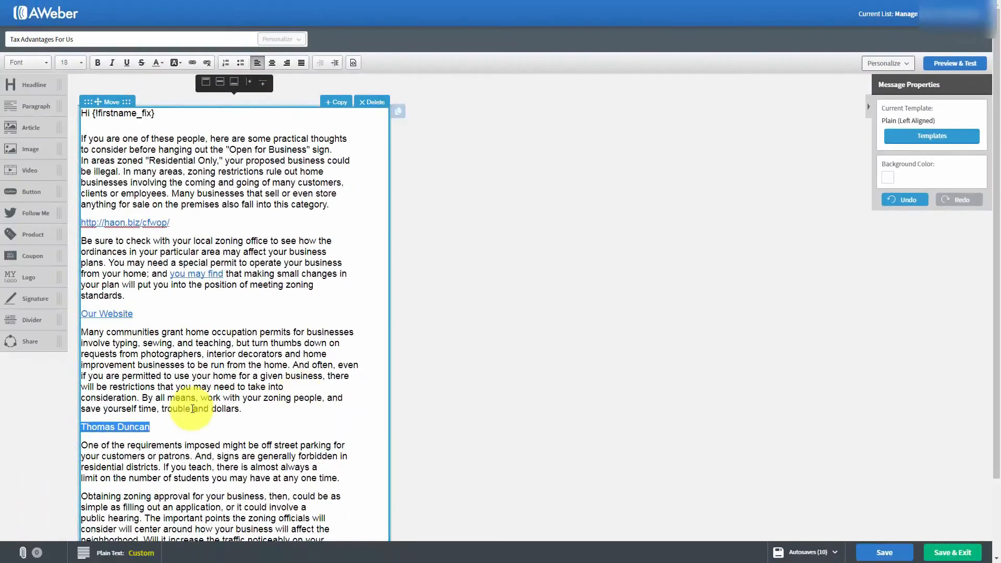
left_click(79, 459)
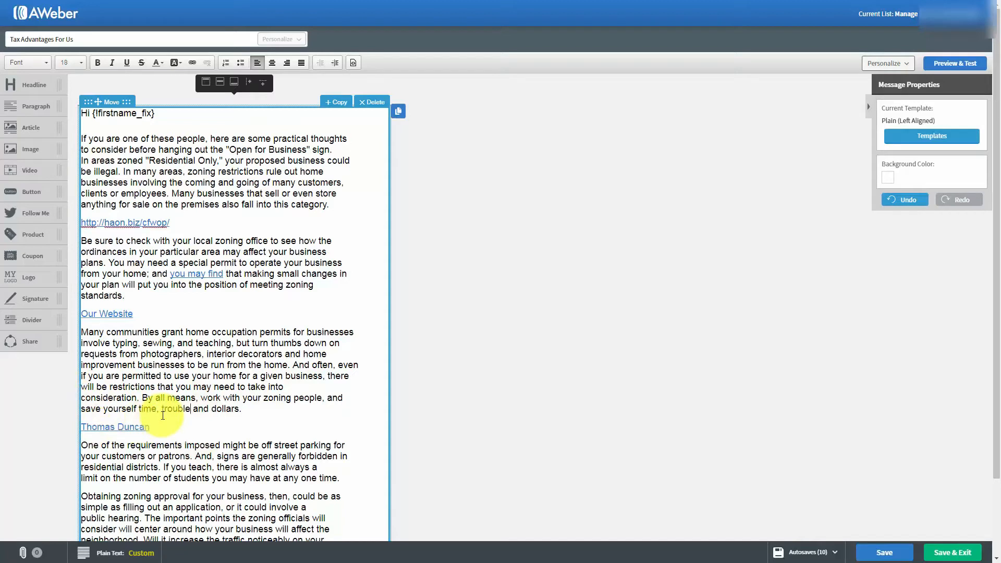
Step: Save the Advantages For Us draft with its new web and e-mail links
key("Tab")
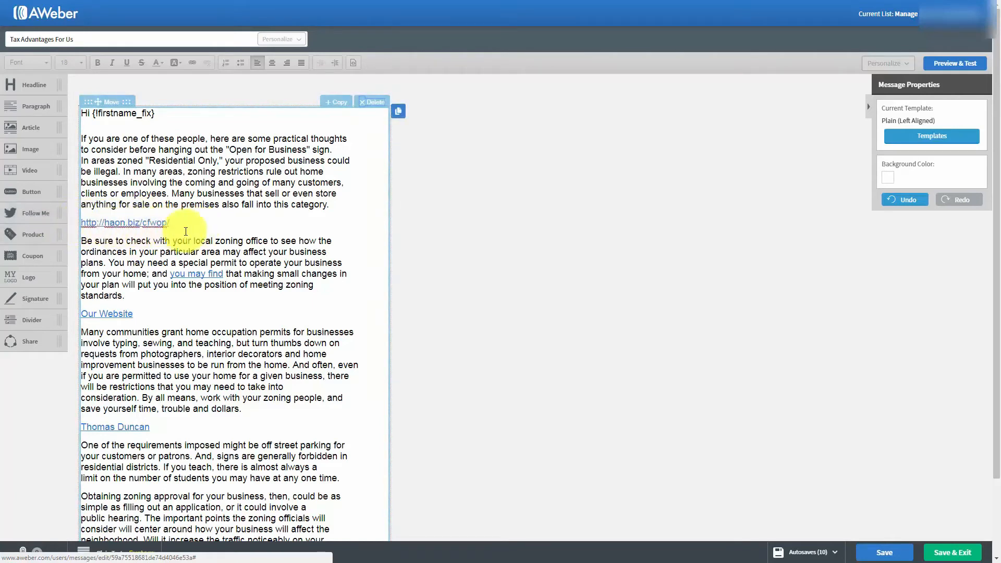
left_click(124, 231)
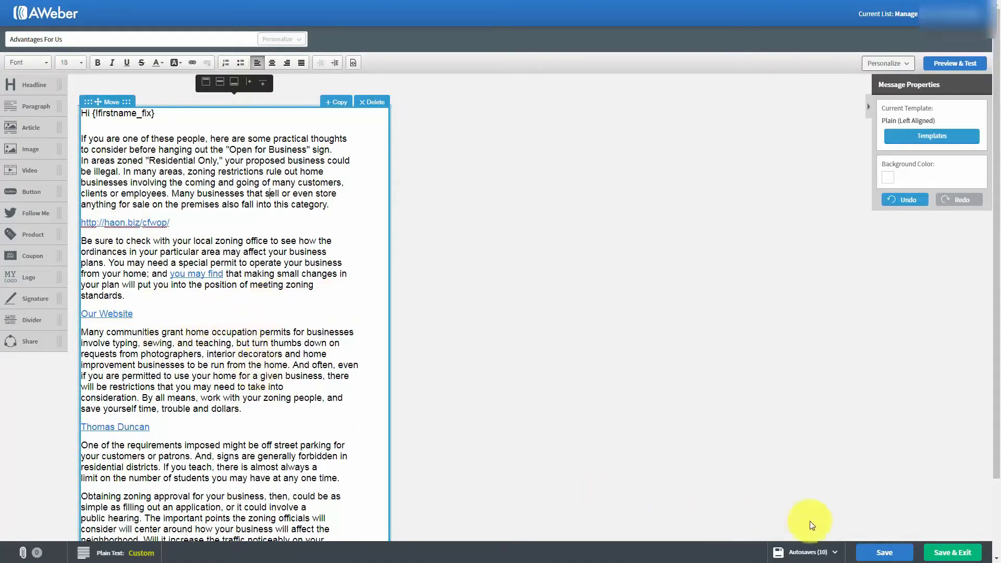
left_click(884, 552)
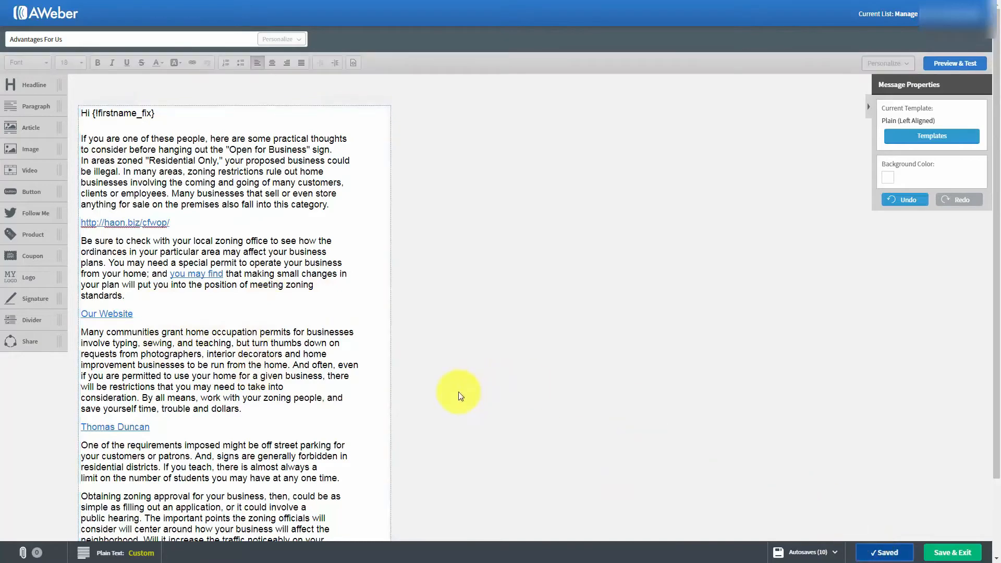
Step: Save and exit the editor, then show the Send Options for the Advantages For Us draft
left_click(943, 554)
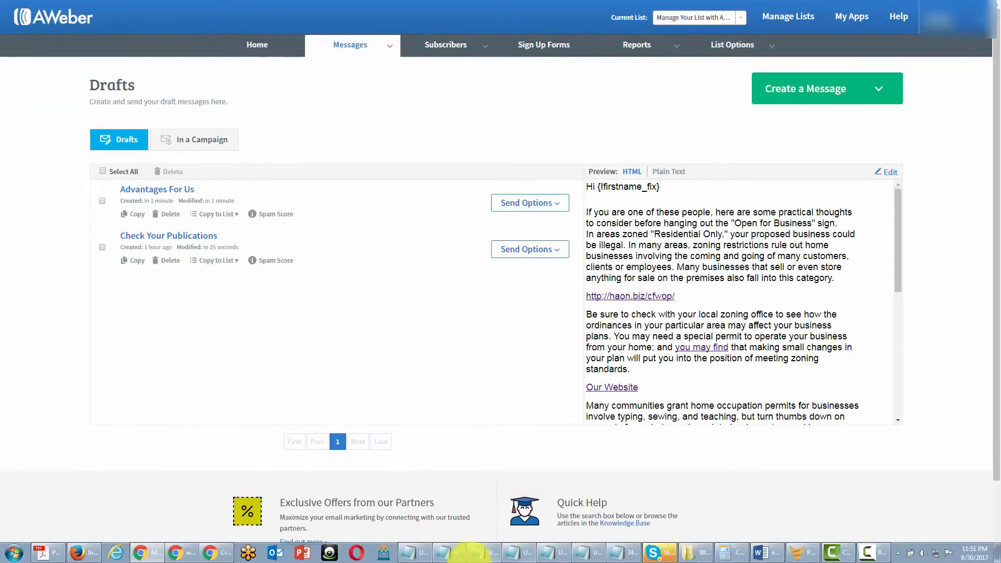
left_click(554, 203)
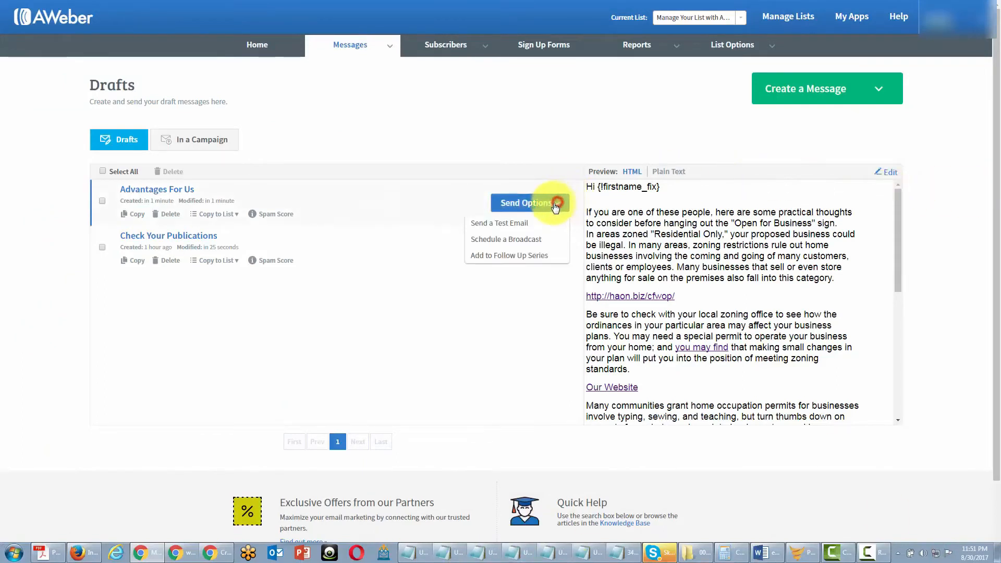
Step: Send Advantages For Us immediately as a broadcast to Active Subscribers
left_click(511, 239)
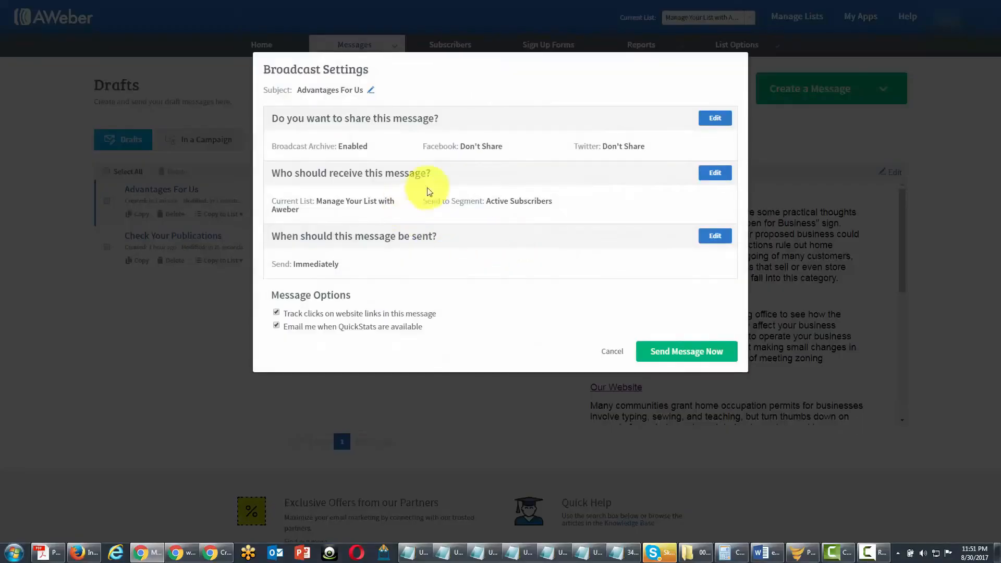
left_click(653, 353)
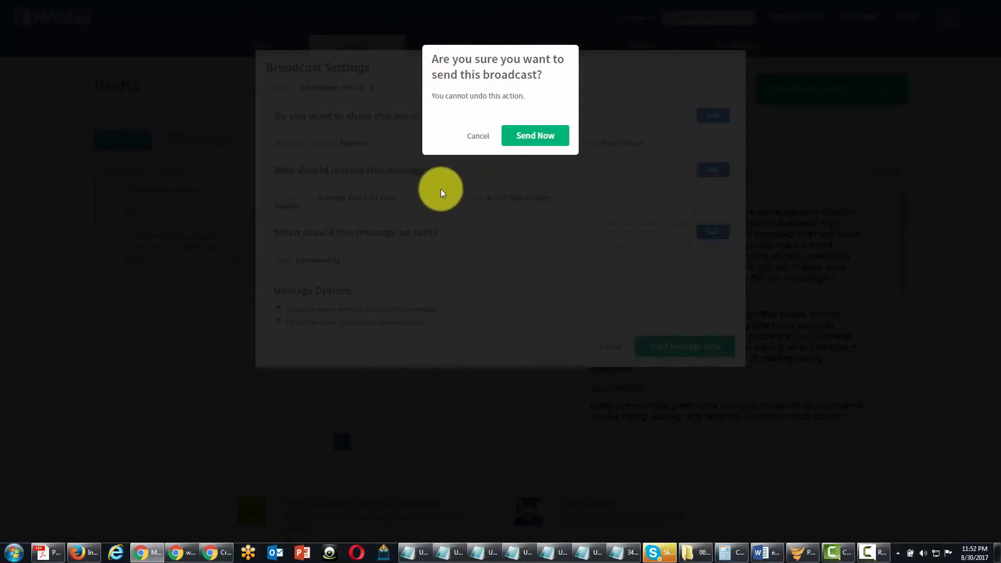
left_click(523, 139)
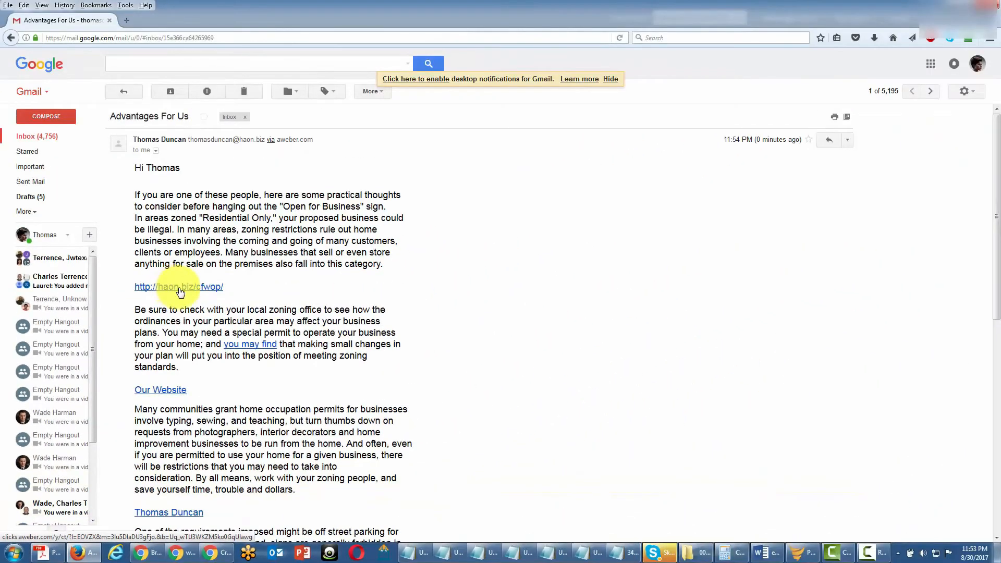
Step: In Gmail, test the received email's haon.biz link and the name's mailto link
left_click(179, 290)
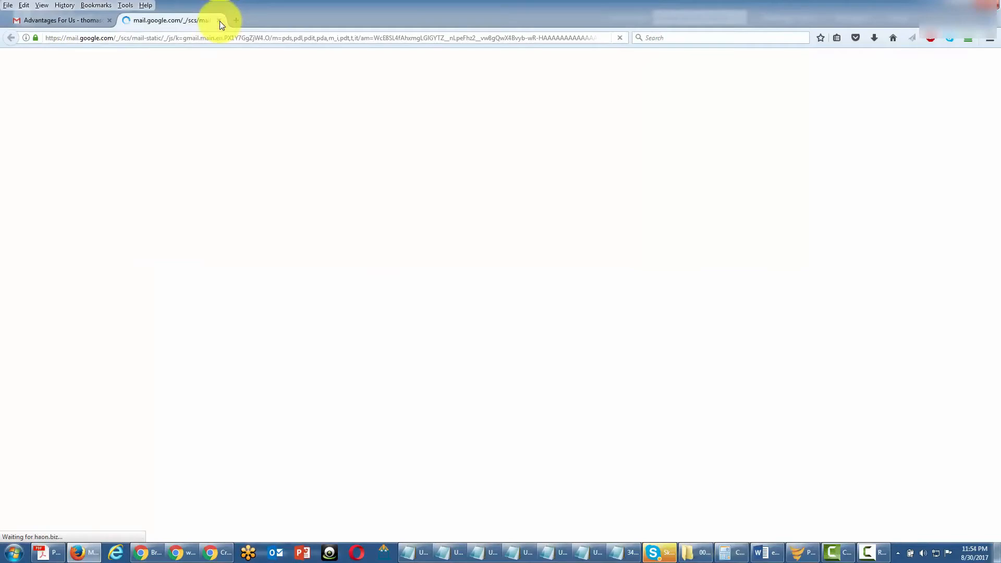
left_click(48, 18)
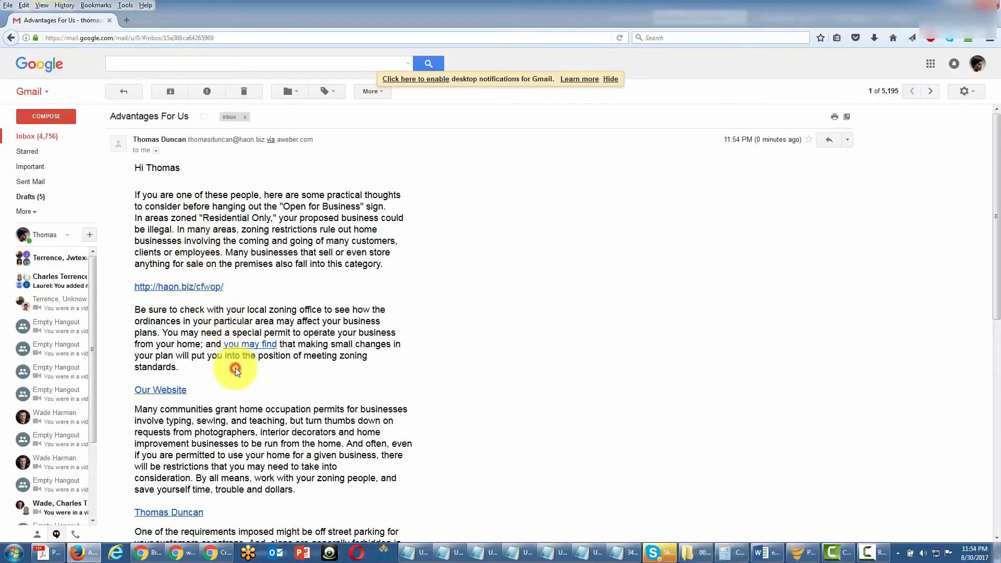
scroll(230, 364, "down", 4)
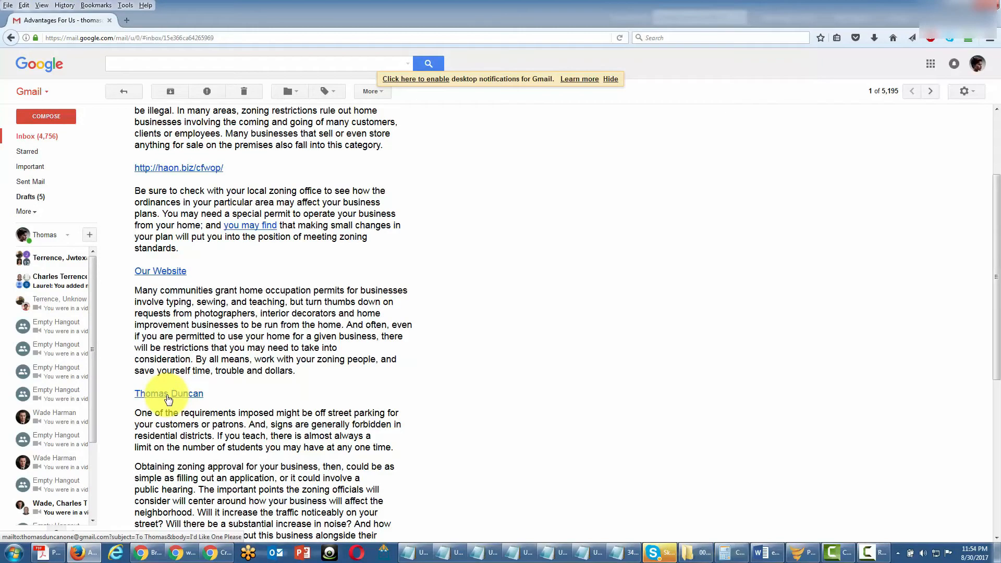
left_click(168, 394)
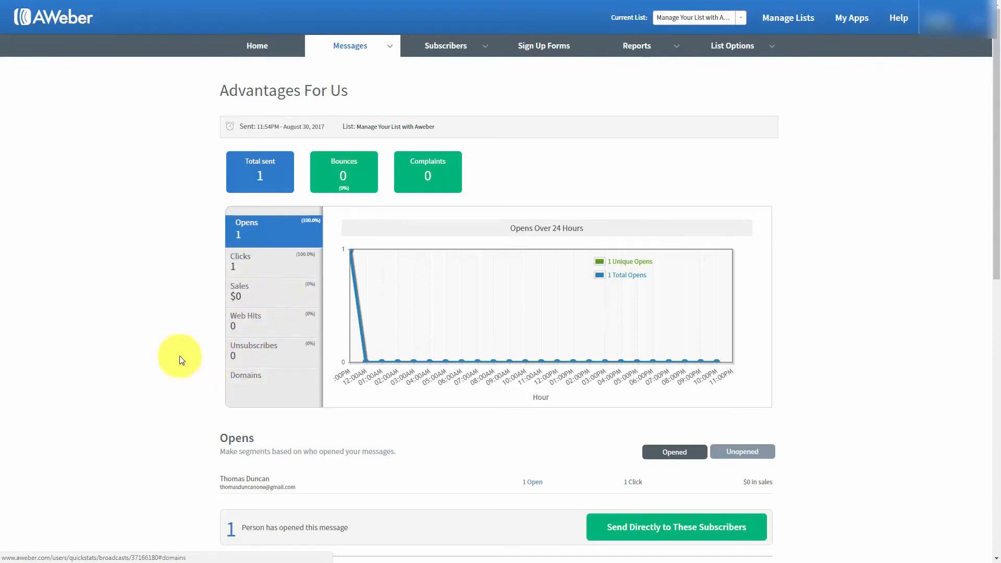
Step: Check the broadcast's opens: the Unopened list is empty and one subscriber appears under Opened
scroll(180, 351, "down", 1)
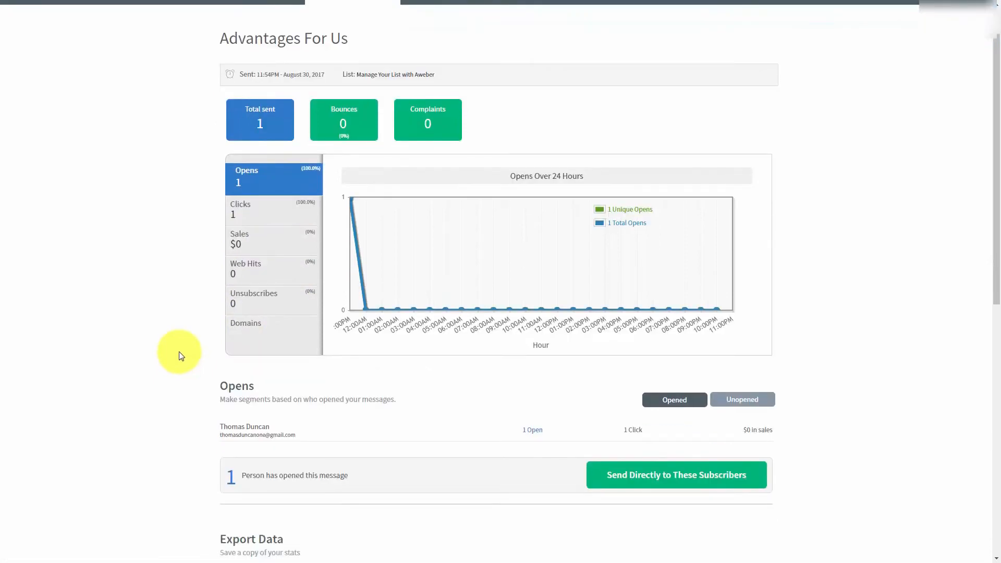
left_click(728, 402)
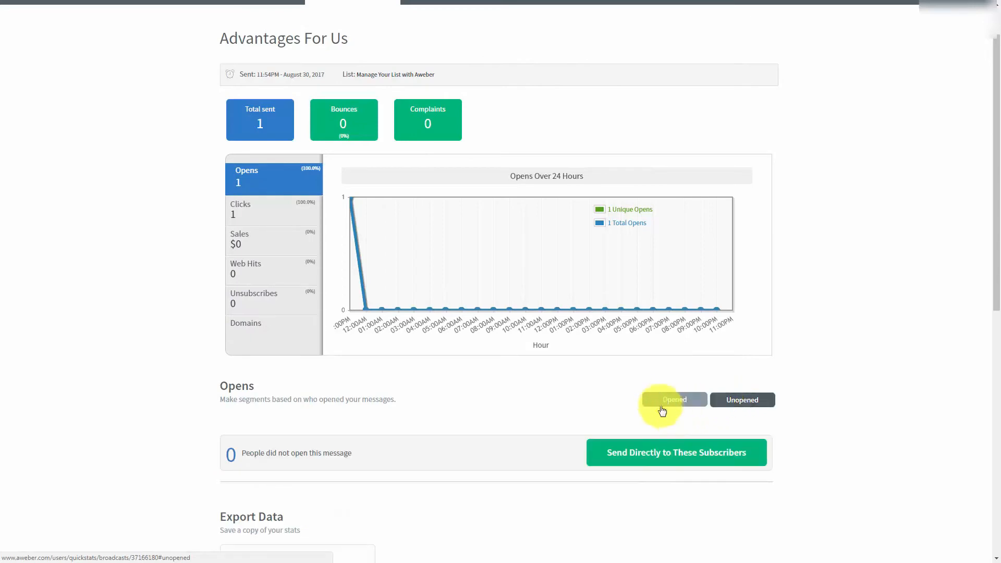
left_click(660, 401)
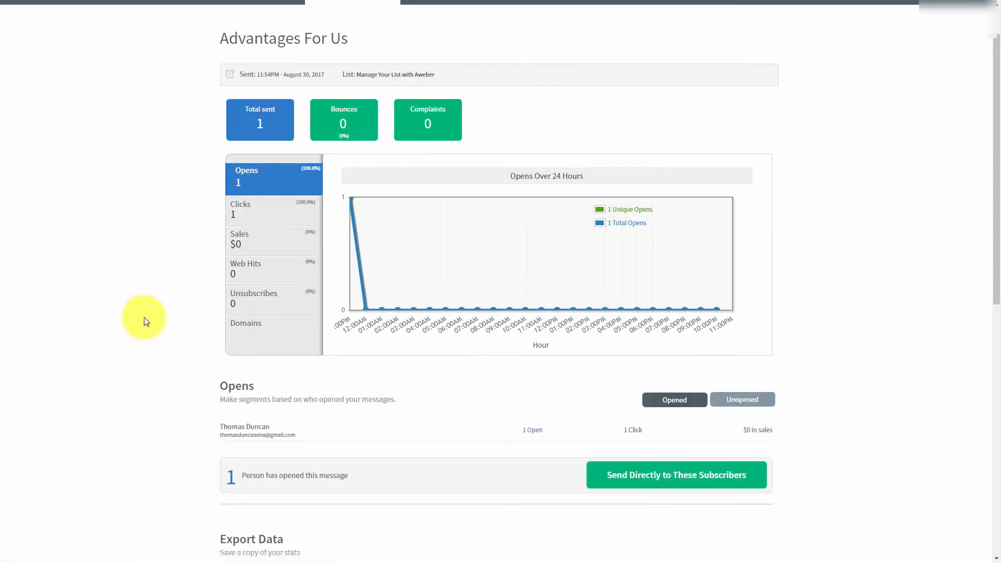
scroll(146, 322, "down", 1)
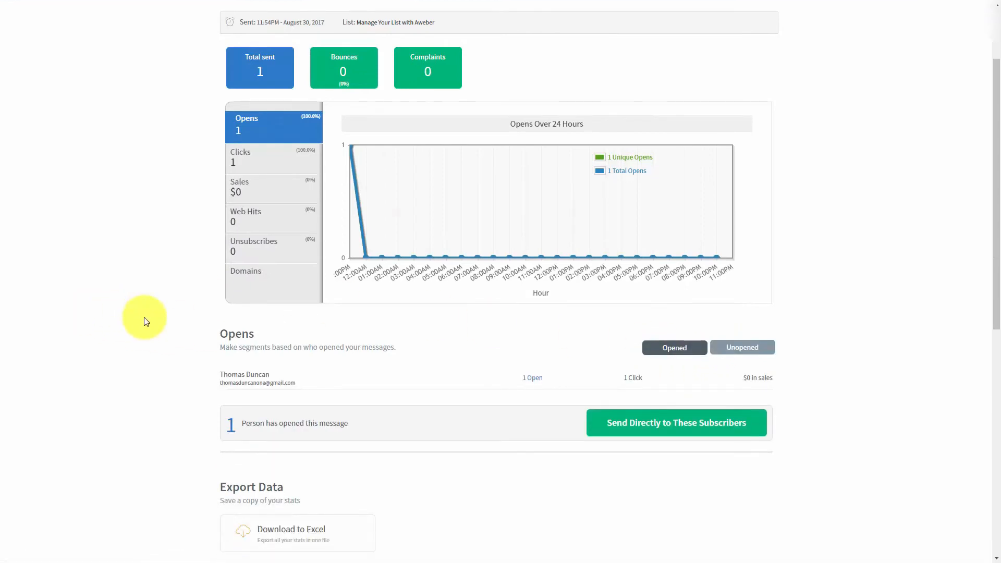
scroll(146, 322, "down", 1)
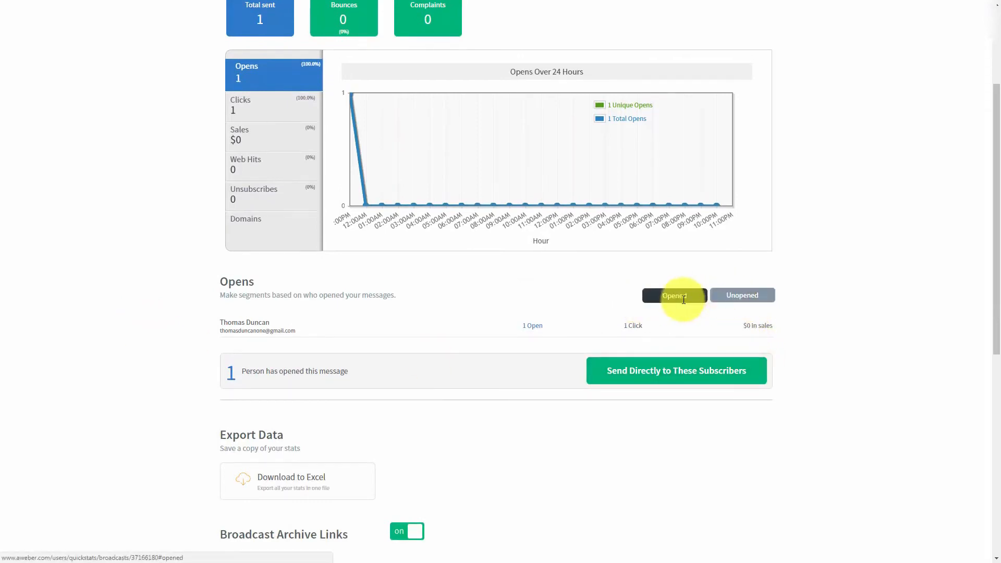
scroll(324, 348, "up", 1)
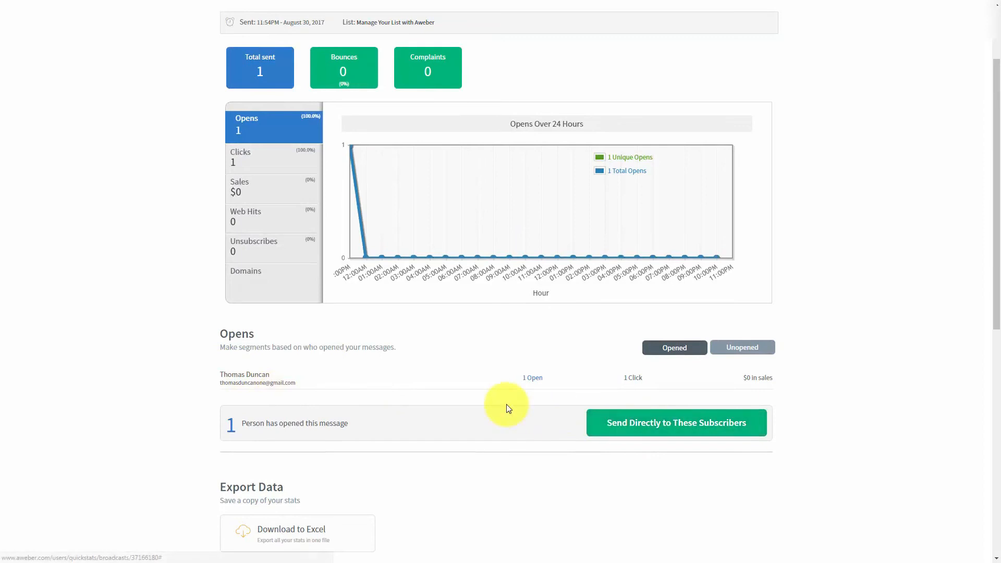
scroll(508, 407, "up", 1)
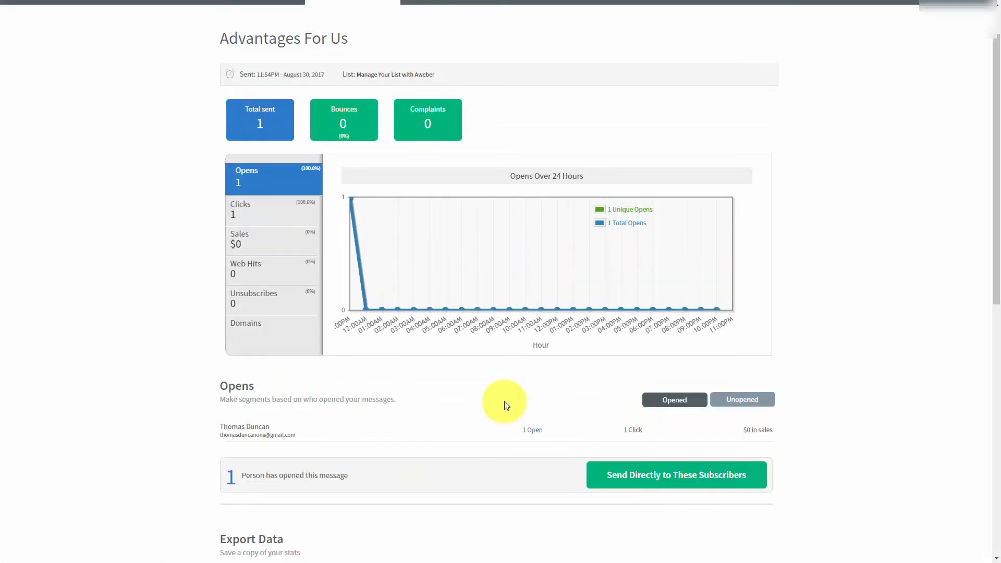
Step: Save the Advantages For Us openers as a new segment named after the subscriber
left_click(614, 479)
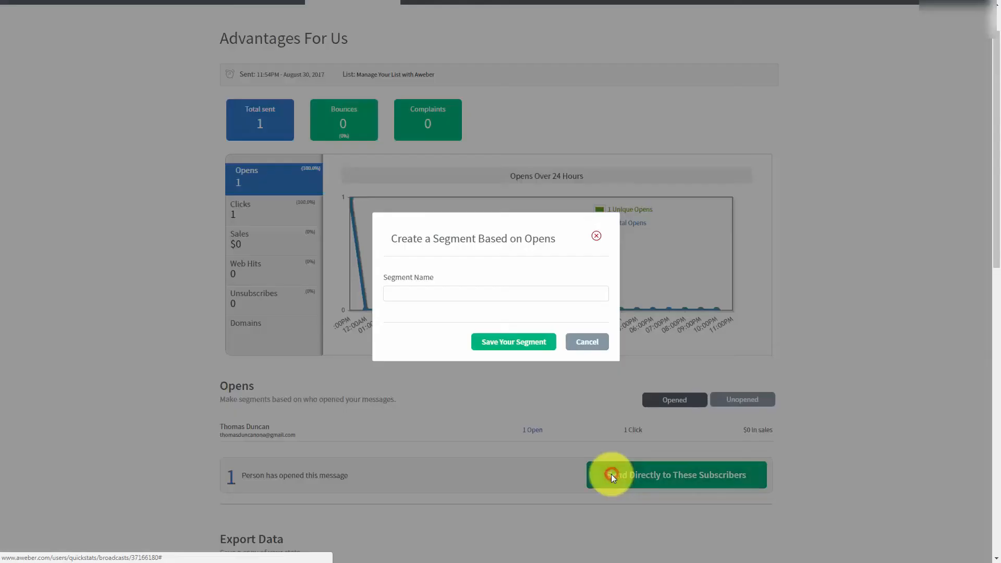
left_click(422, 294)
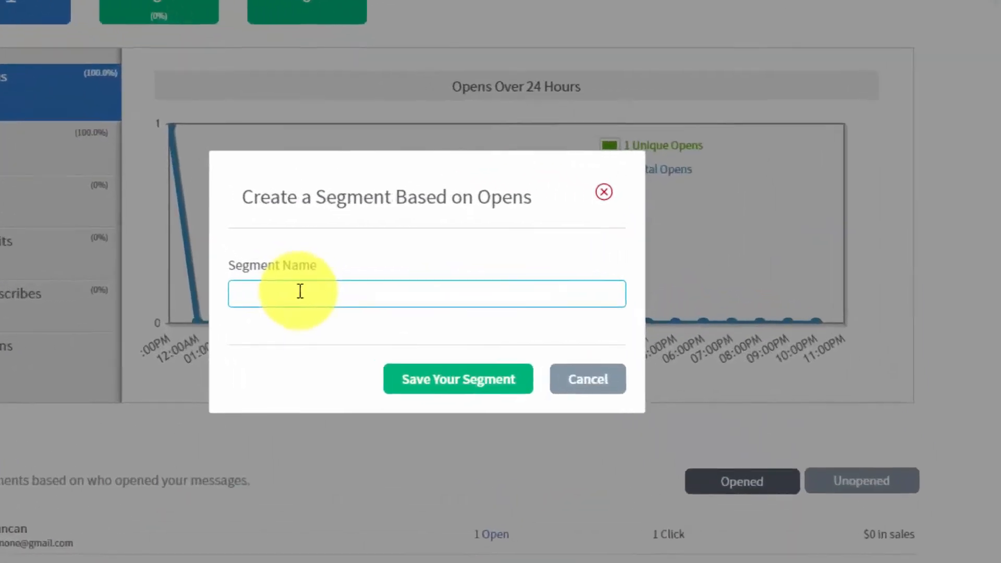
left_click(300, 290)
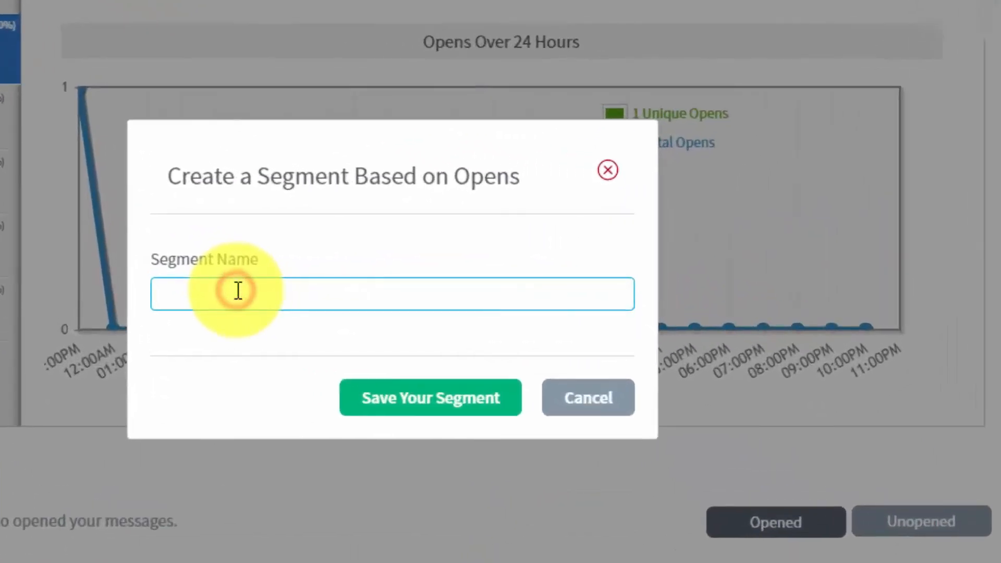
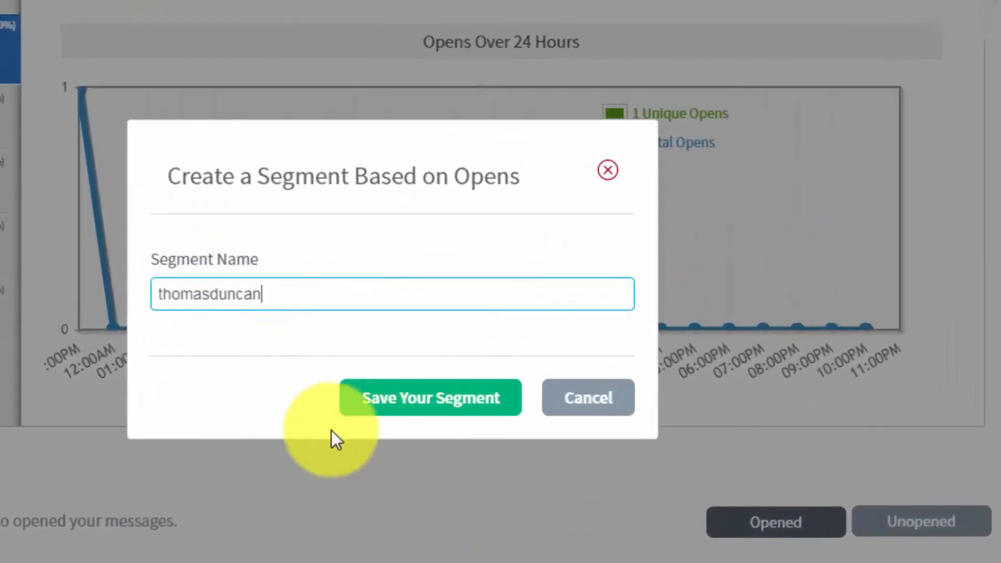
left_click(386, 406)
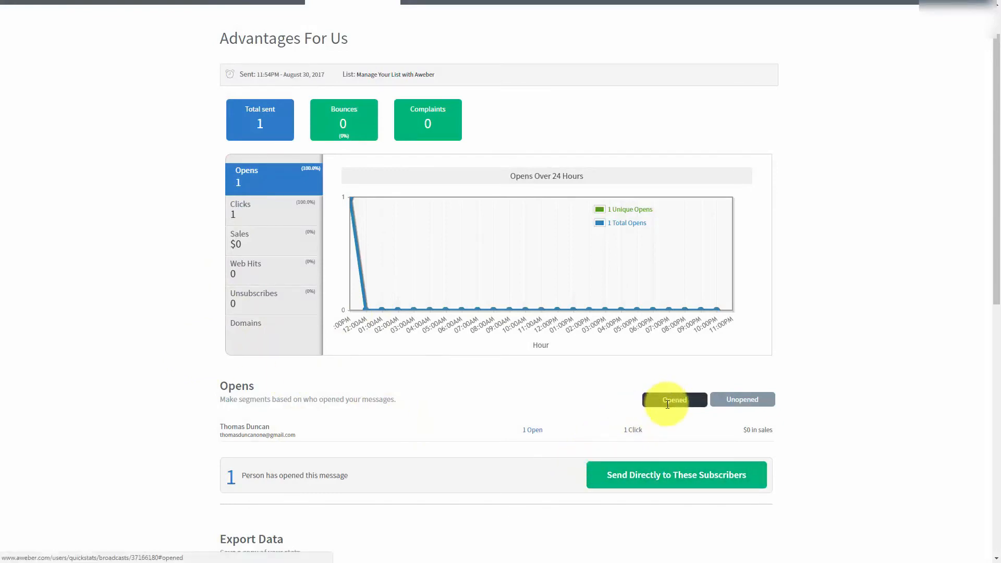
Step: Recheck the Unopened subscribers, then go to the Drafts list showing Check Your Publications
left_click(737, 400)
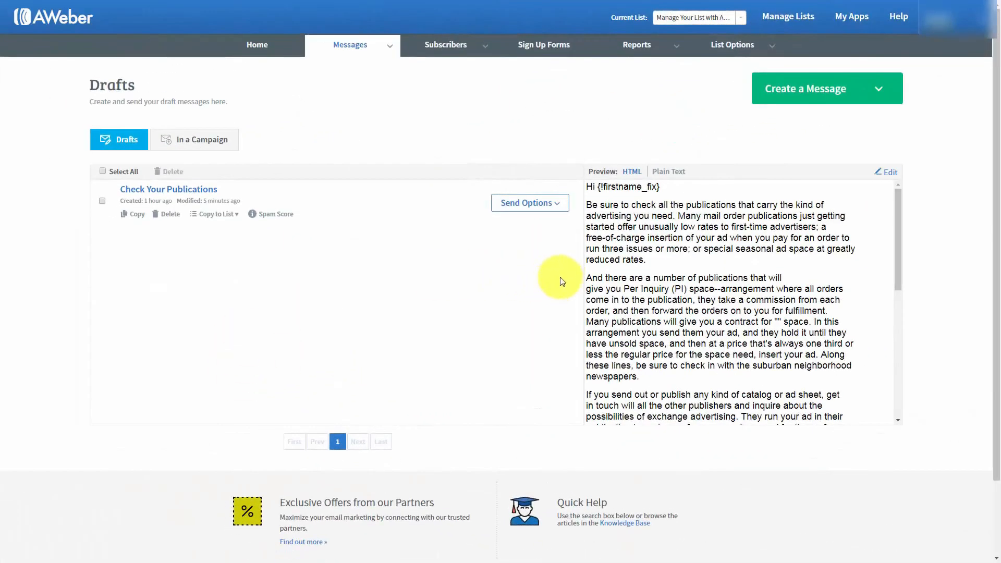
Step: Choose Schedule a Broadcast from the Check Your Publications send options
left_click(558, 206)
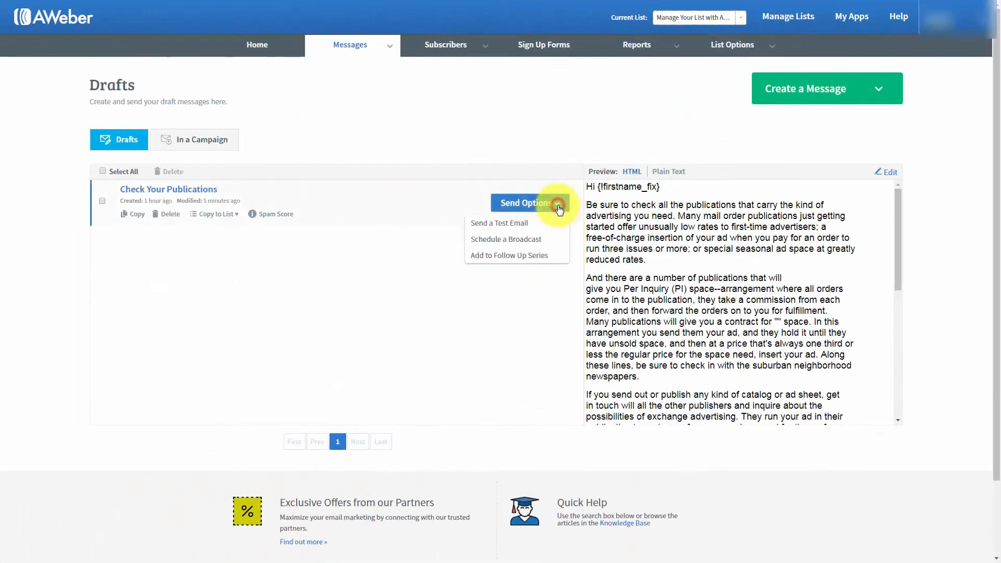
left_click(505, 240)
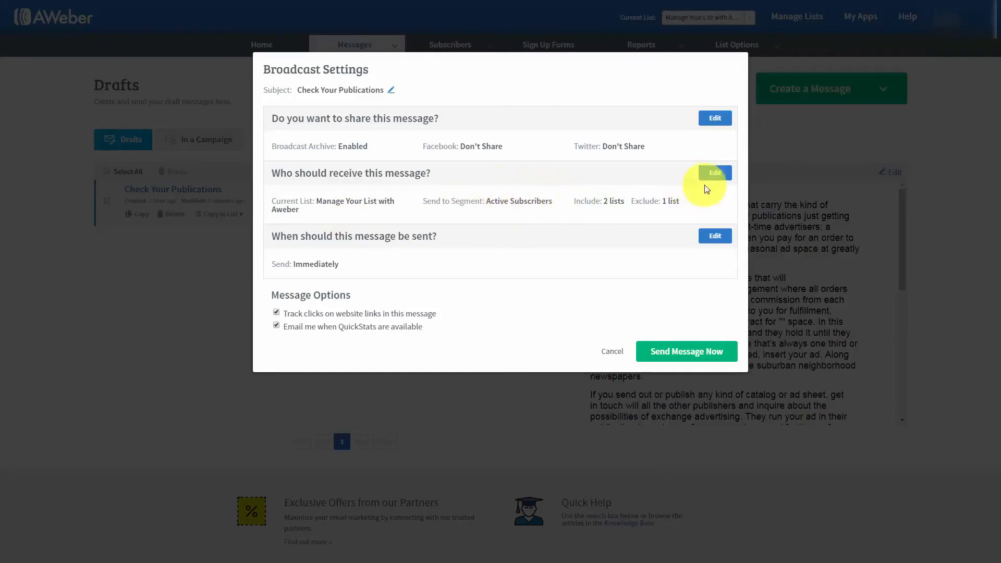
Step: Set the Check Your Publications recipients to the saved opens segment and apply it
left_click(715, 173)
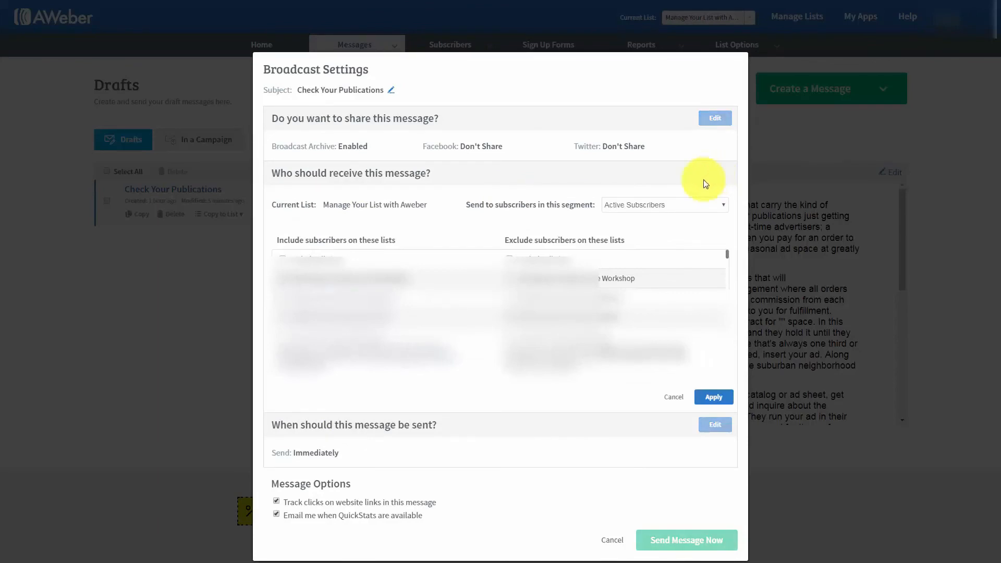
left_click(704, 205)
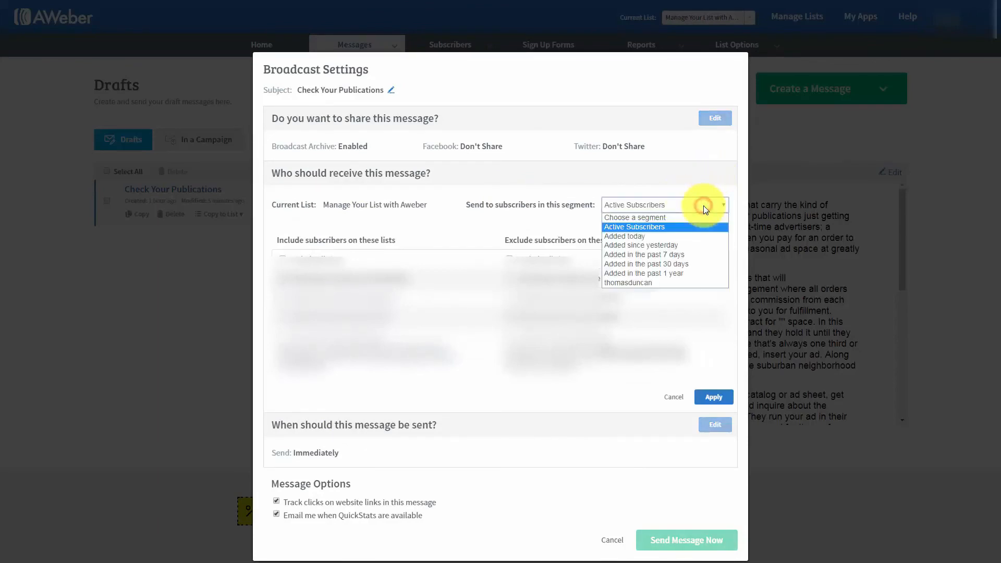
left_click(635, 283)
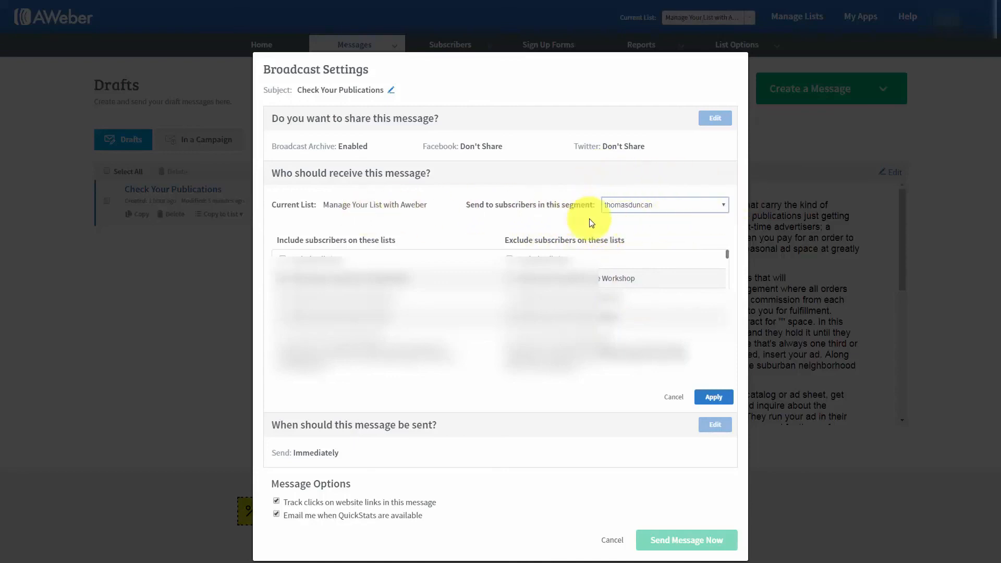
left_click(710, 397)
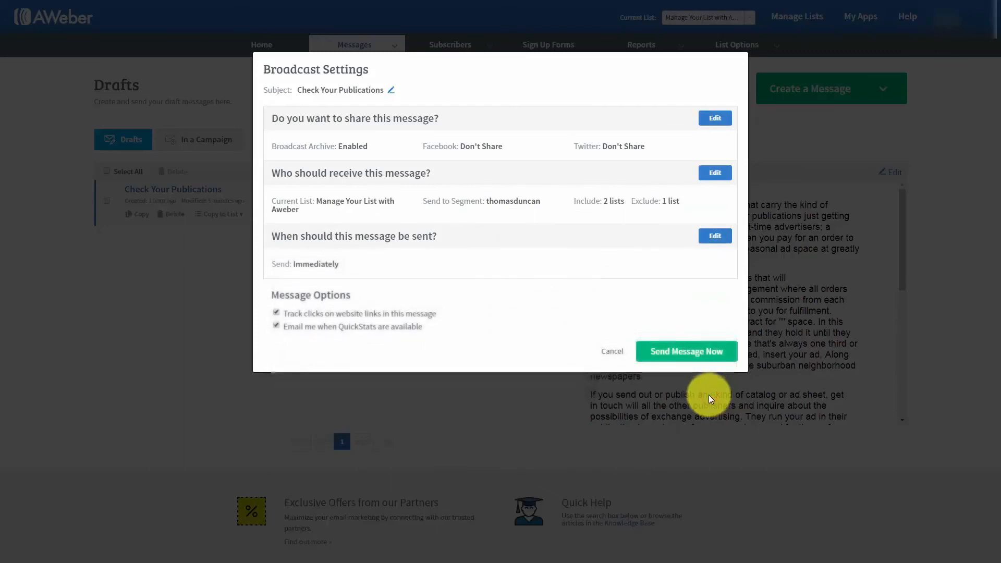